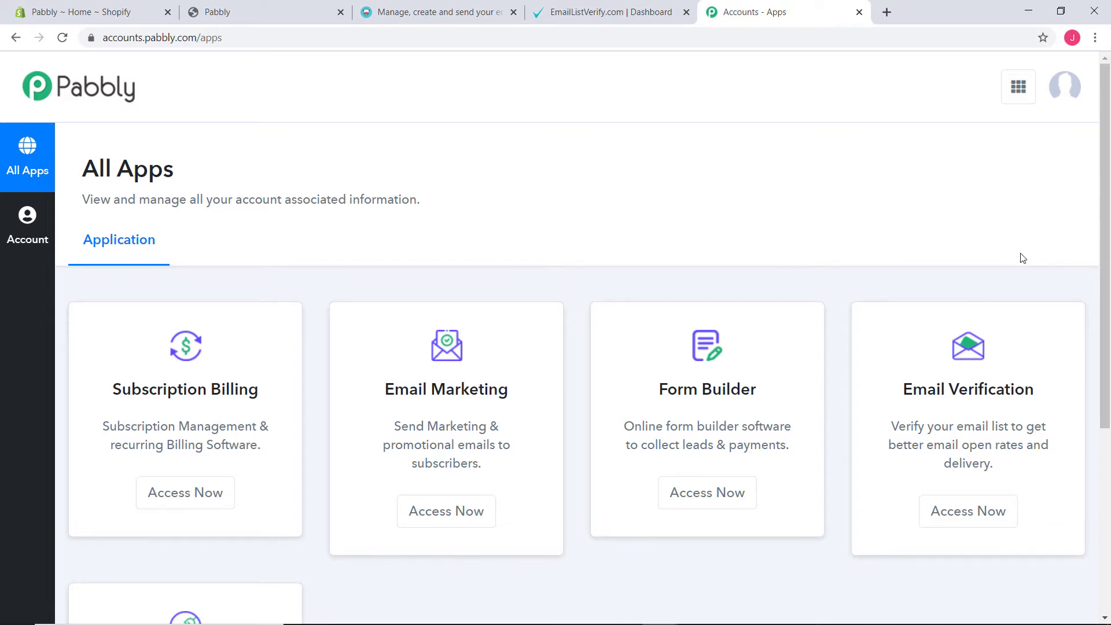
Open Pabbly Connect from the apps list
{"action": "scroll", "coordinate": [1019, 246], "scroll_direction": "down", "scroll_amount": 5}
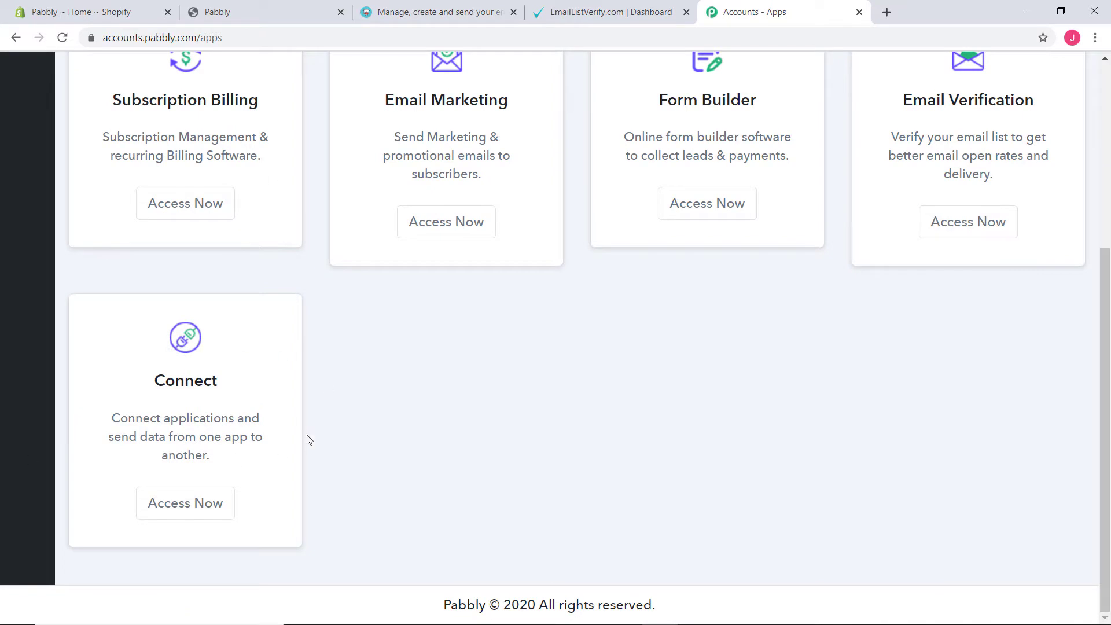
{"action": "left_click", "coordinate": [185, 501]}
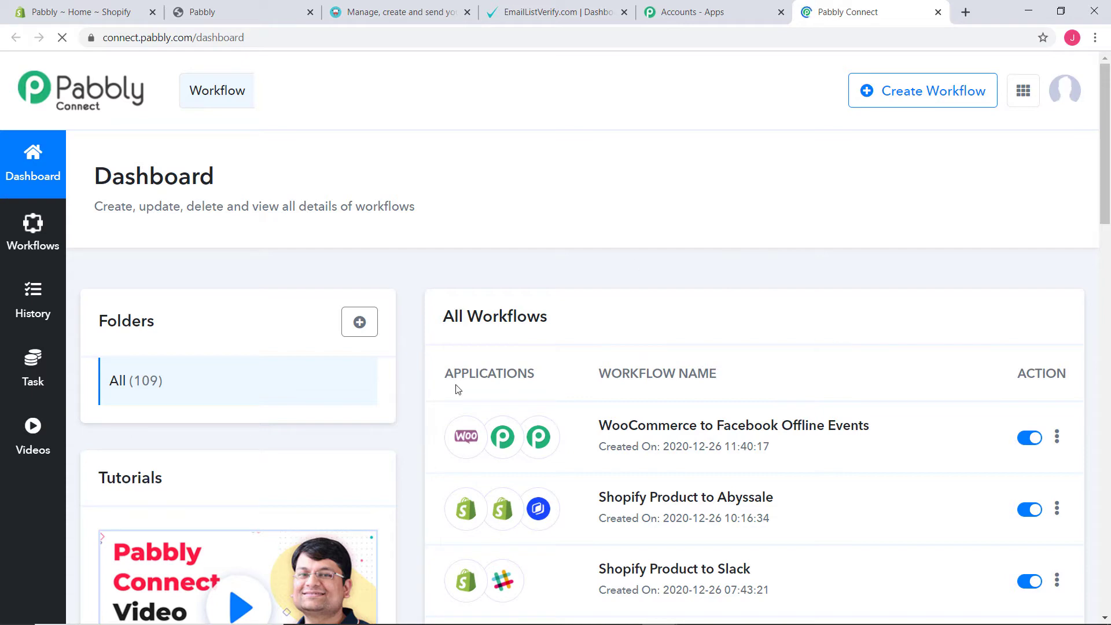
{"action": "scroll", "coordinate": [870, 307], "scroll_direction": "down", "scroll_amount": 8}
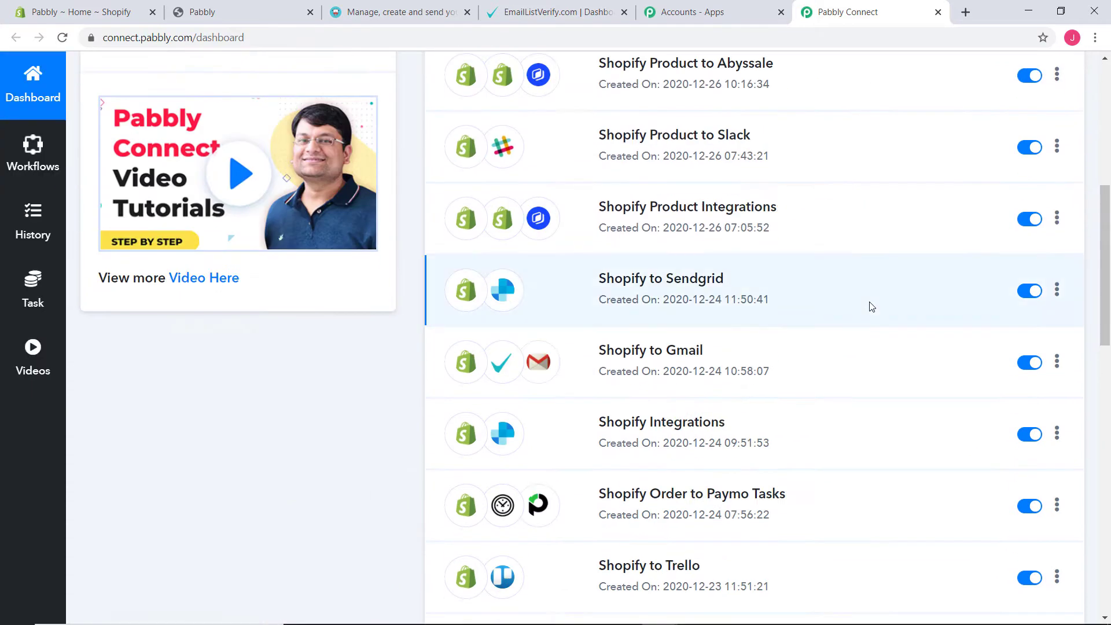
{"action": "scroll", "coordinate": [855, 379], "scroll_direction": "up", "scroll_amount": 8}
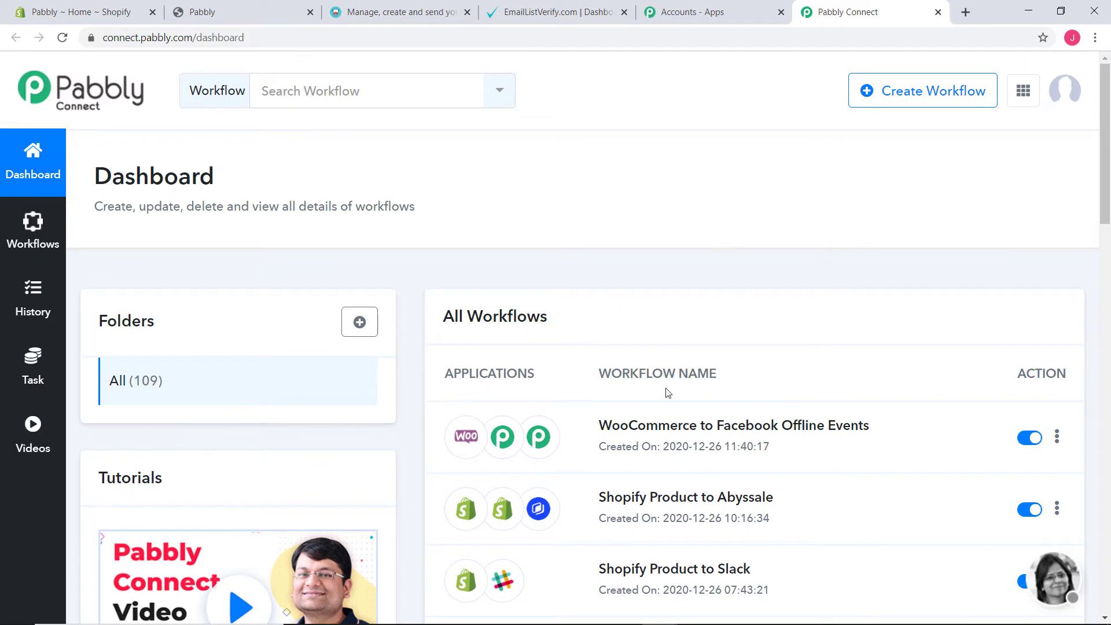
Start a new workflow named 'QuestionScout to Google Sheets'
{"action": "left_click", "coordinate": [896, 88]}
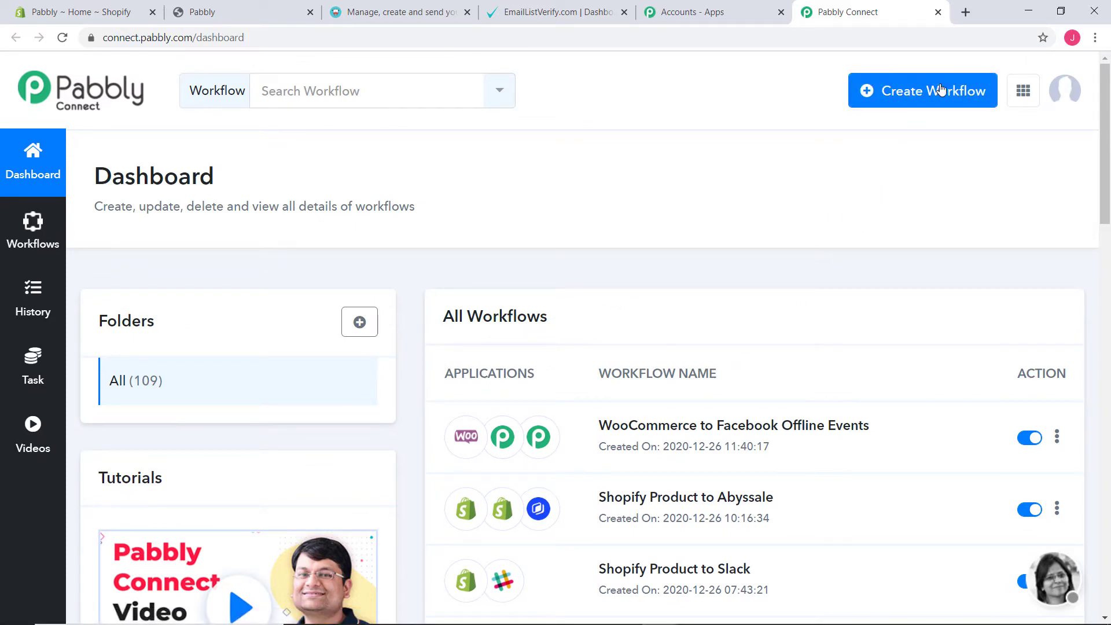
{"action": "left_click", "coordinate": [910, 91]}
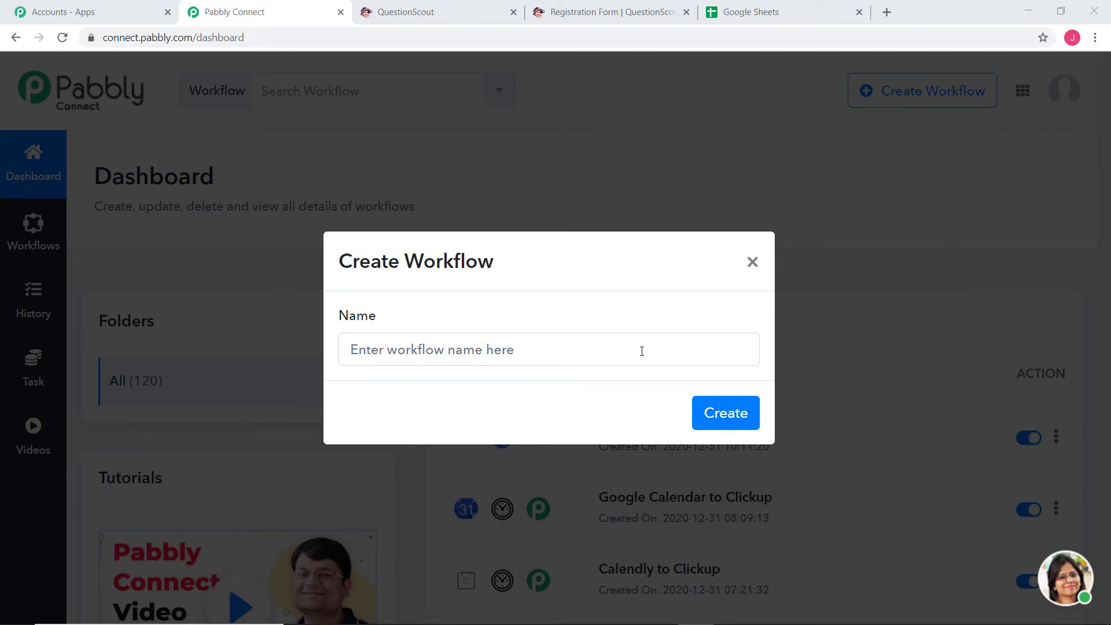
{"action": "left_click", "coordinate": [629, 348]}
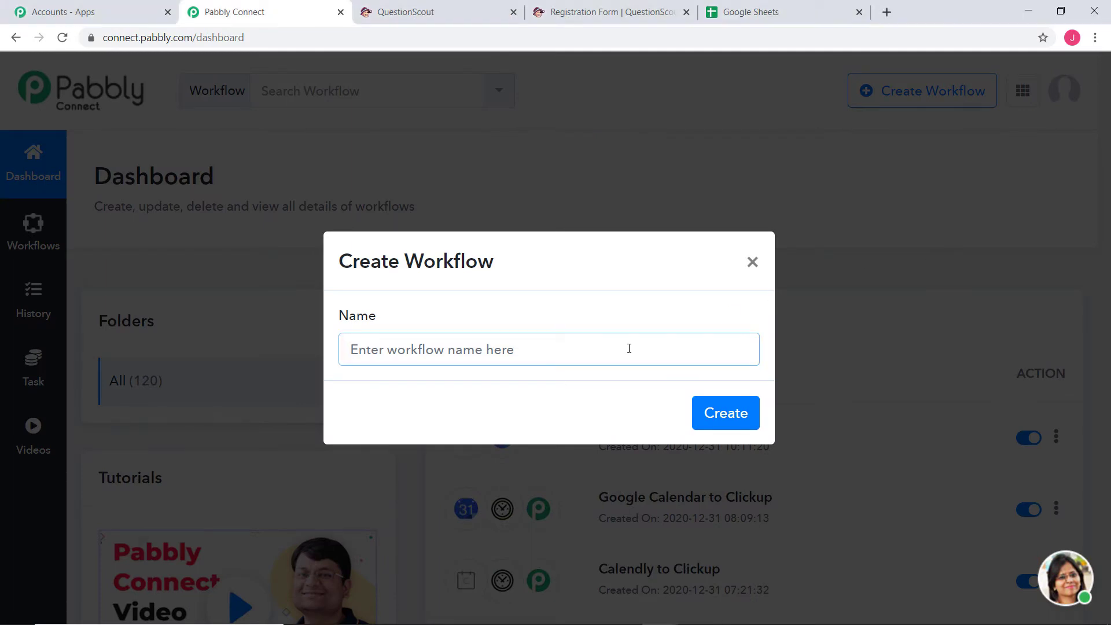
{"action": "type", "text": "Questio"}
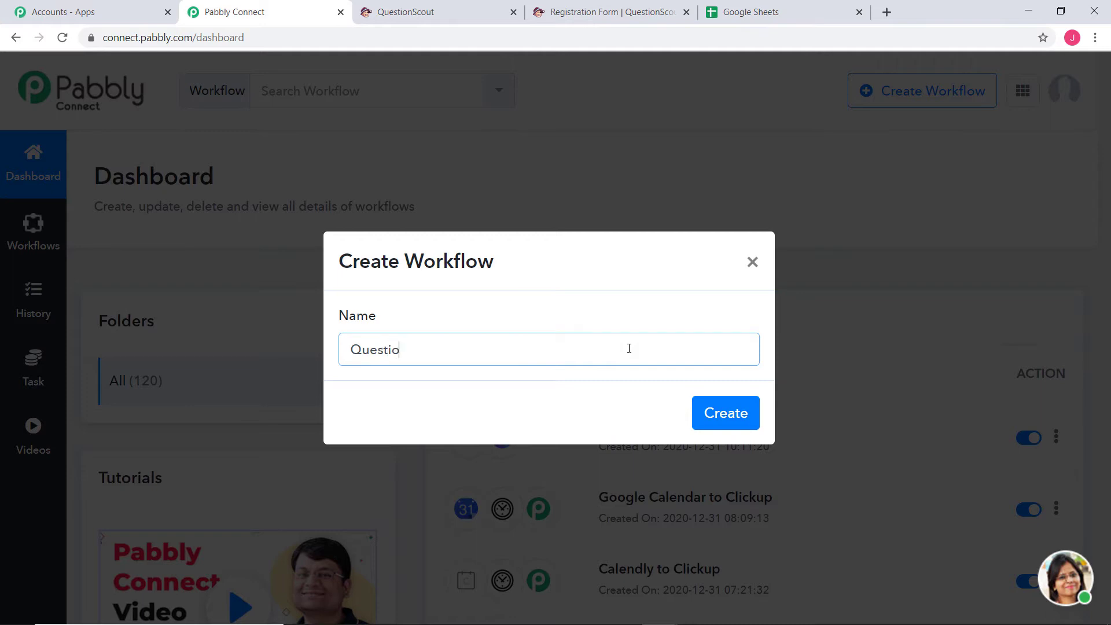
{"action": "type", "text": "nScout to Google "}
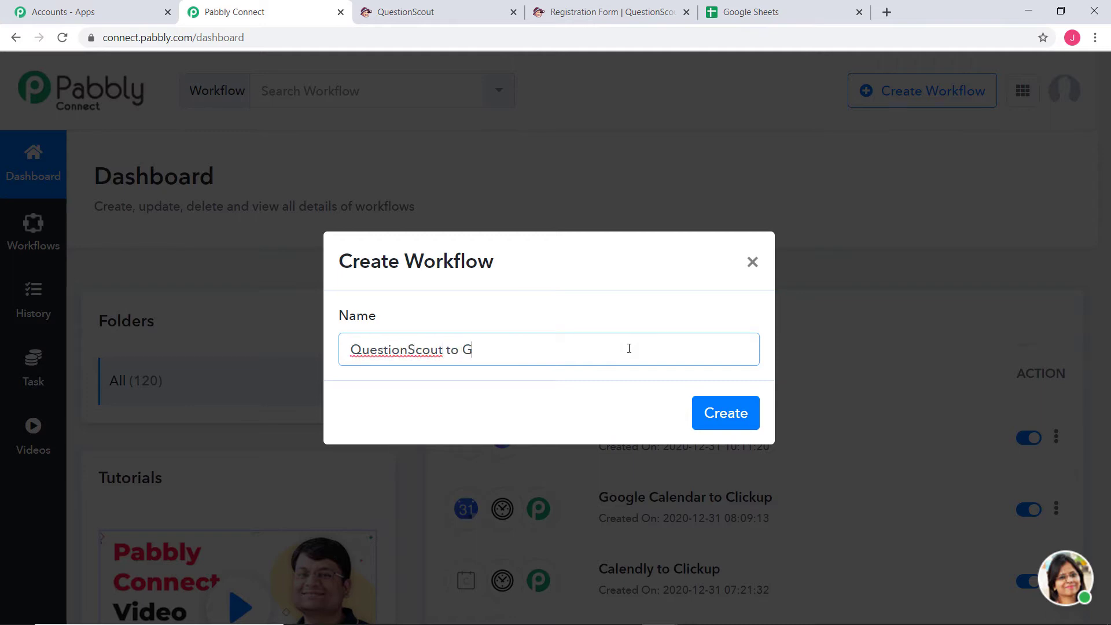
{"action": "type", "text": "Sheets"}
Create the workflow with QuestionScout's New Submission event as its trigger
{"action": "left_click", "coordinate": [726, 415]}
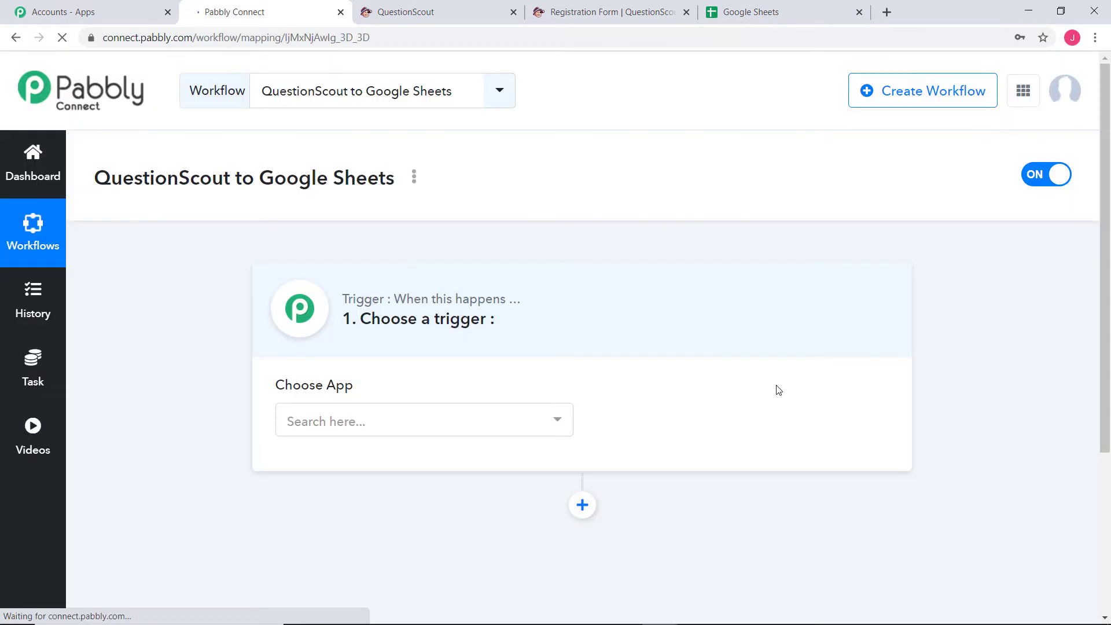
{"action": "left_click", "coordinate": [427, 420]}
{"action": "type", "text": "uest"}
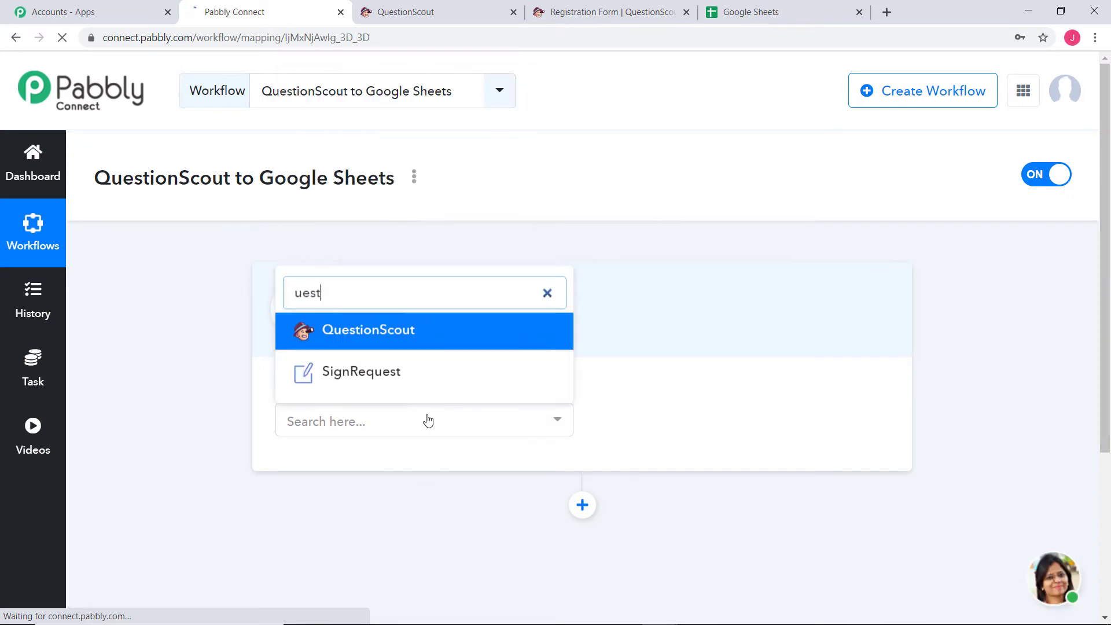
{"action": "left_click", "coordinate": [392, 327]}
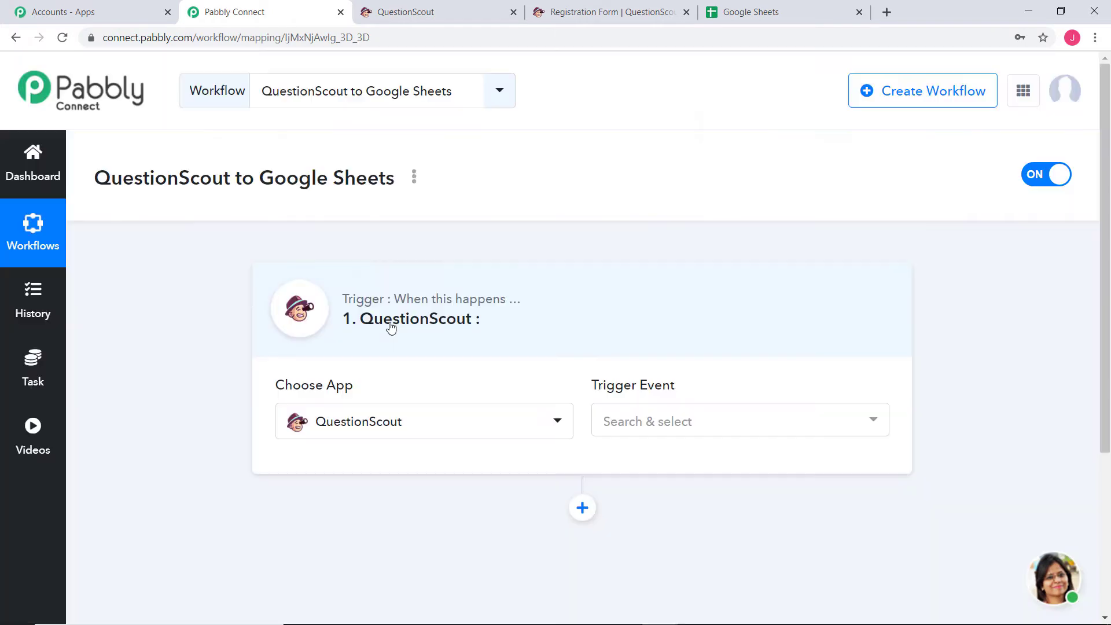
{"action": "left_click", "coordinate": [693, 422]}
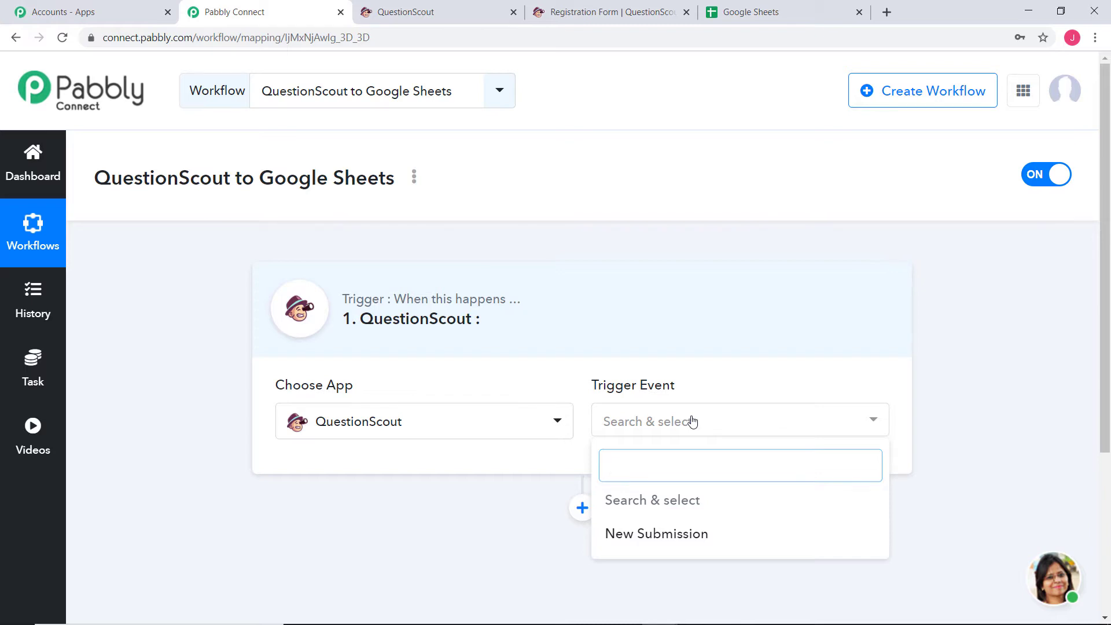
{"action": "left_click", "coordinate": [706, 535]}
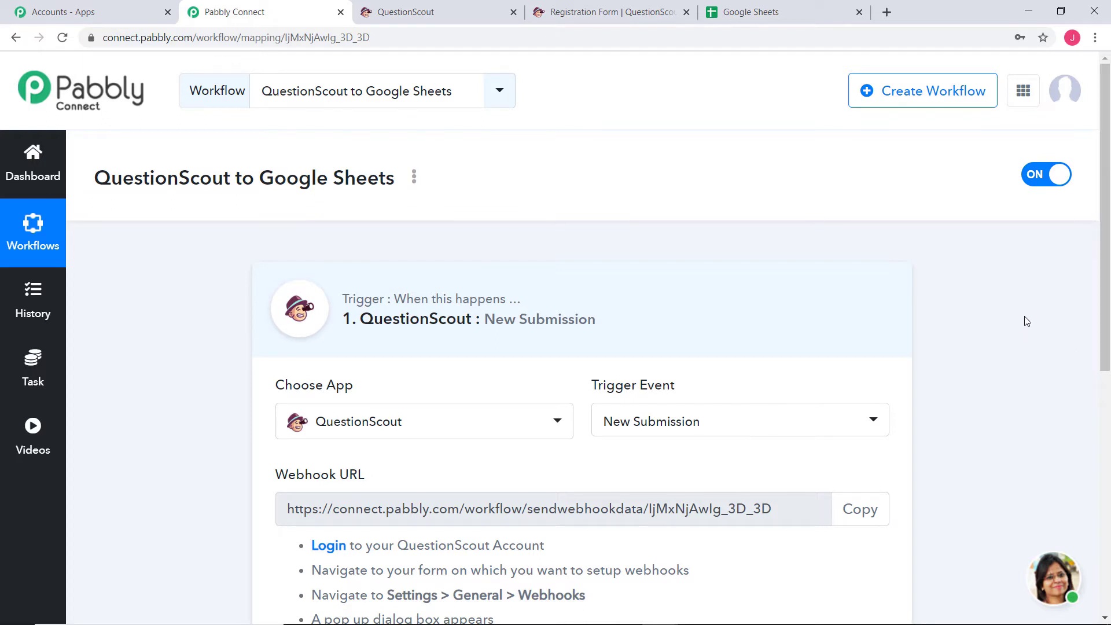
Copy the trigger's webhook URL, then go to the QuestionScout workspaces page
{"action": "scroll", "coordinate": [1025, 317], "scroll_direction": "down", "scroll_amount": 2}
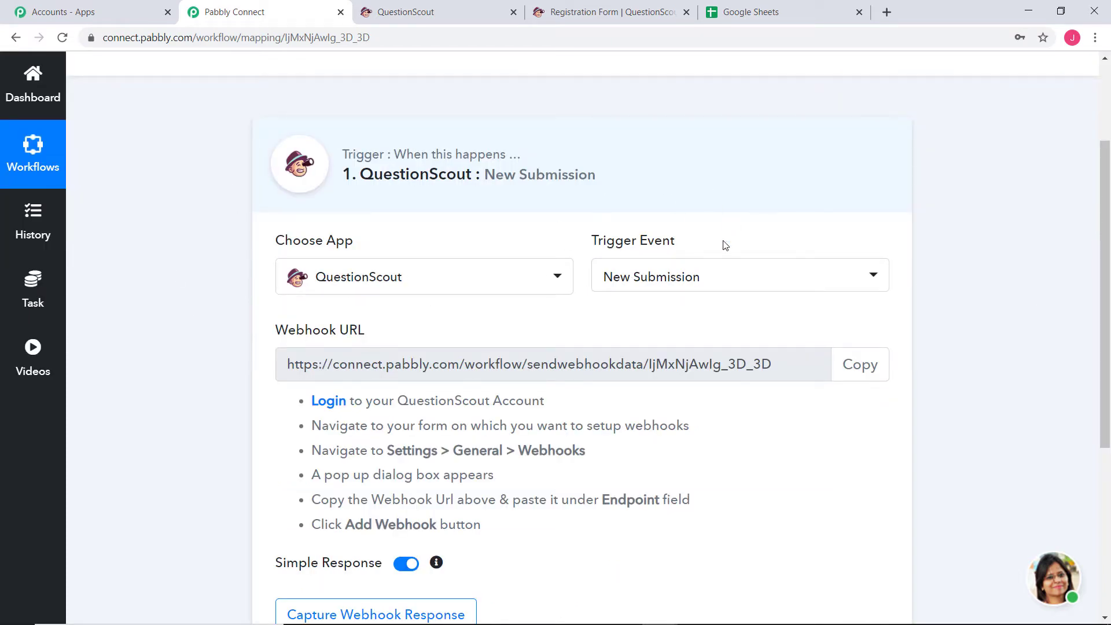
{"action": "left_click_drag", "start_coordinate": [284, 371], "coordinate": [787, 366]}
{"action": "left_click", "coordinate": [735, 369]}
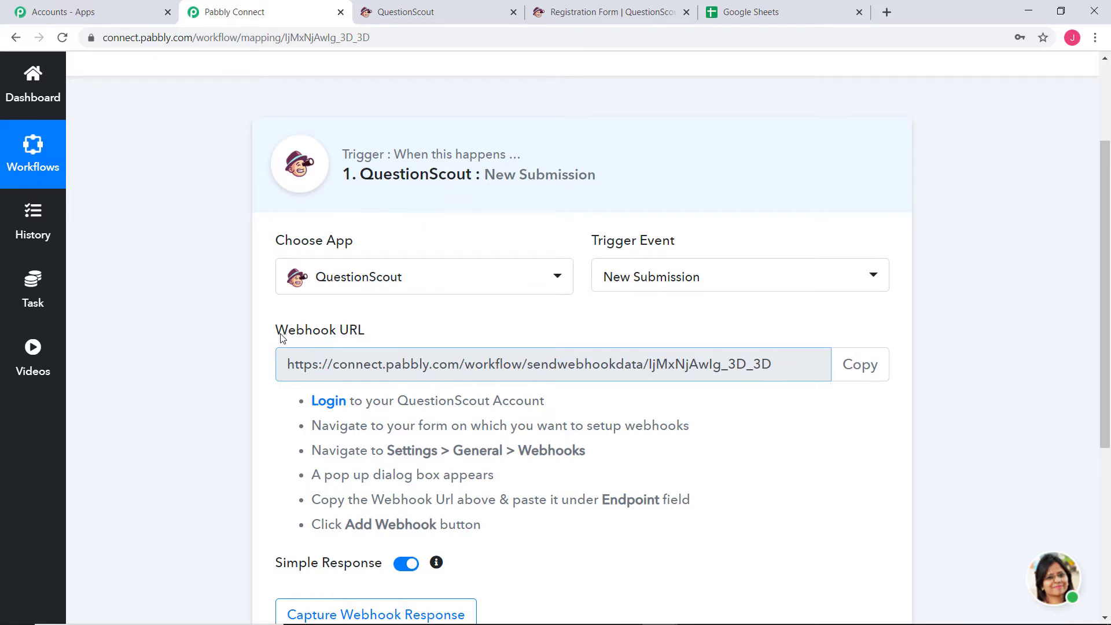
{"action": "left_click_drag", "start_coordinate": [287, 335], "coordinate": [360, 329]}
{"action": "left_click", "coordinate": [359, 329]}
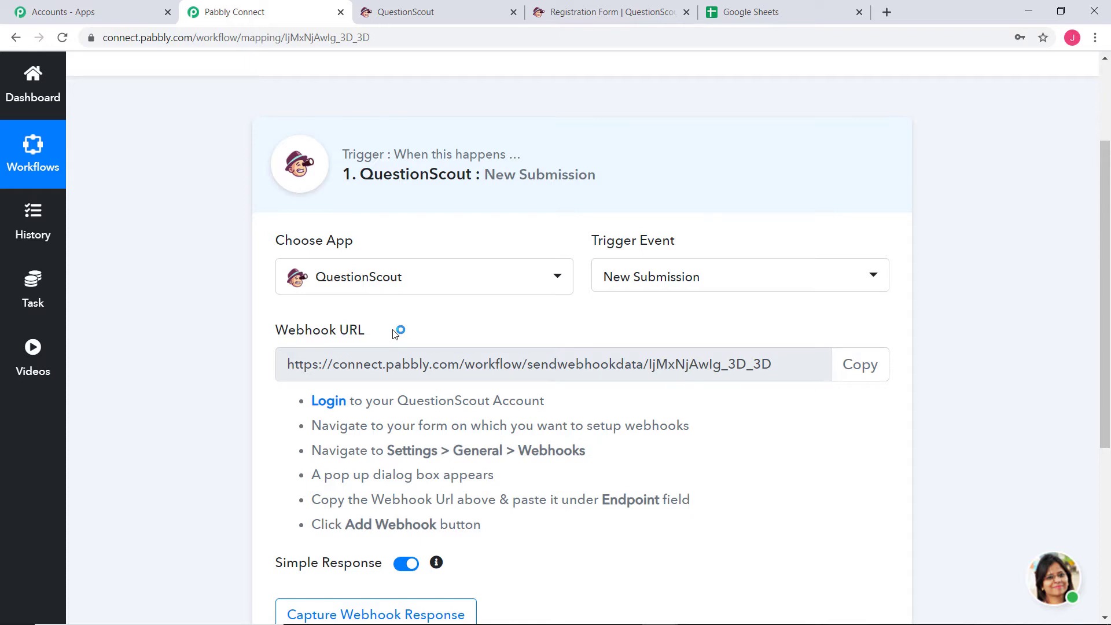
{"action": "left_click_drag", "start_coordinate": [488, 563], "coordinate": [302, 402]}
{"action": "left_click", "coordinate": [926, 472]}
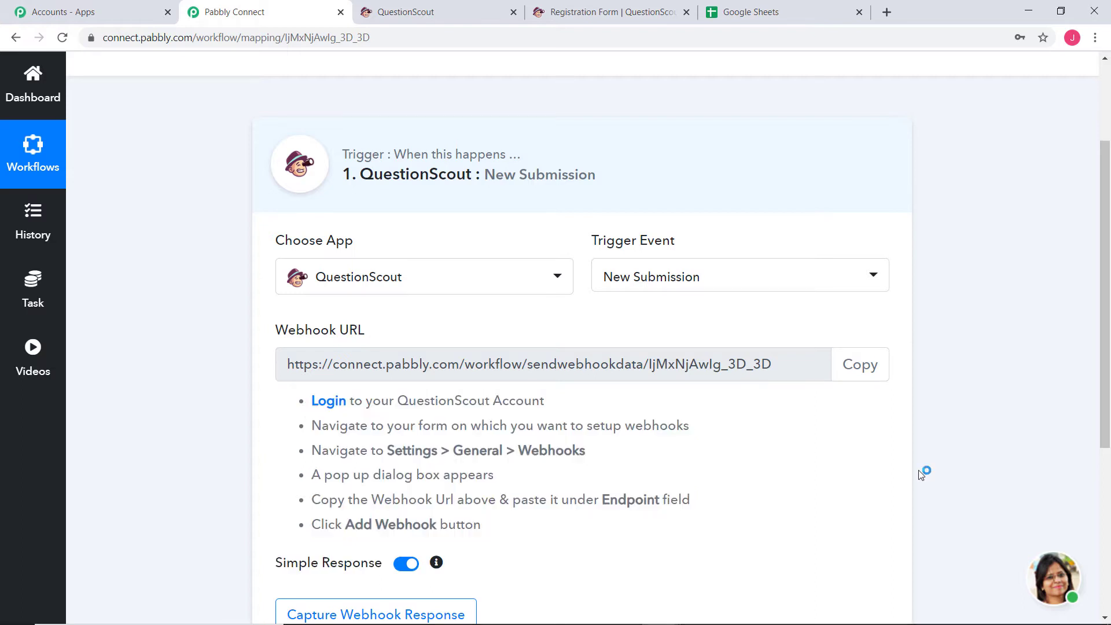
{"action": "left_click", "coordinate": [868, 364]}
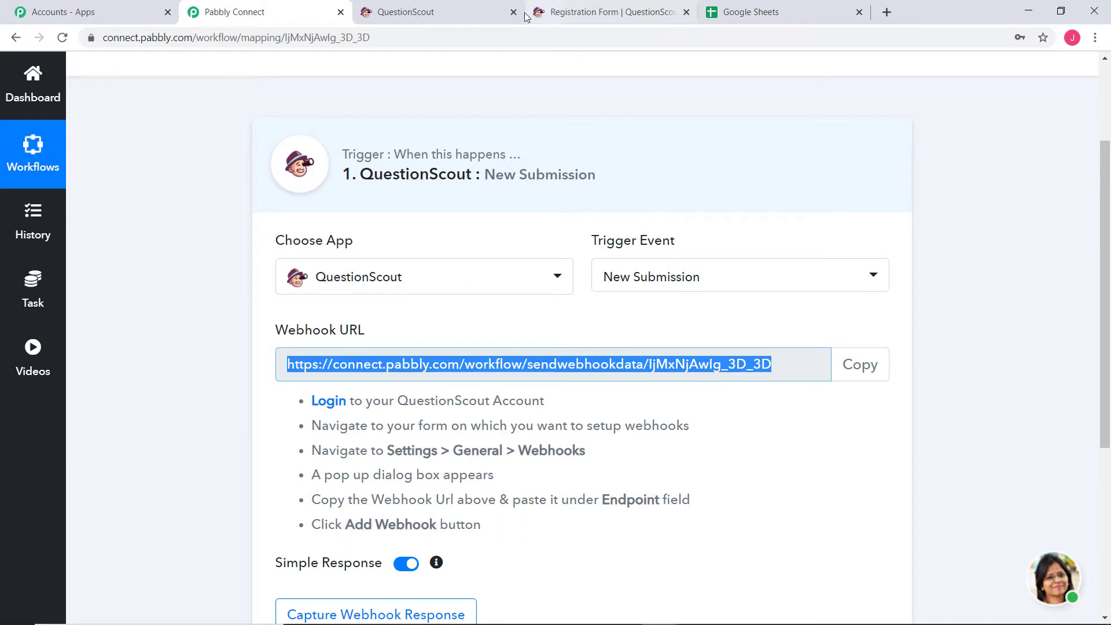
{"action": "left_click", "coordinate": [432, 14]}
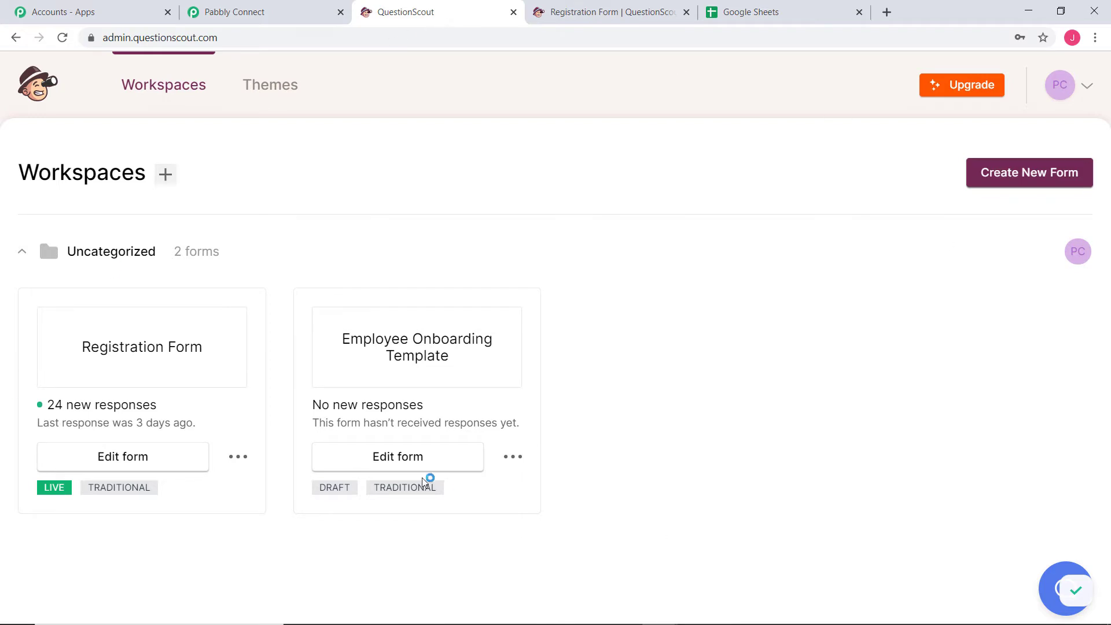
Open the Registration Form's settings in QuestionScout
{"action": "left_click", "coordinate": [140, 472]}
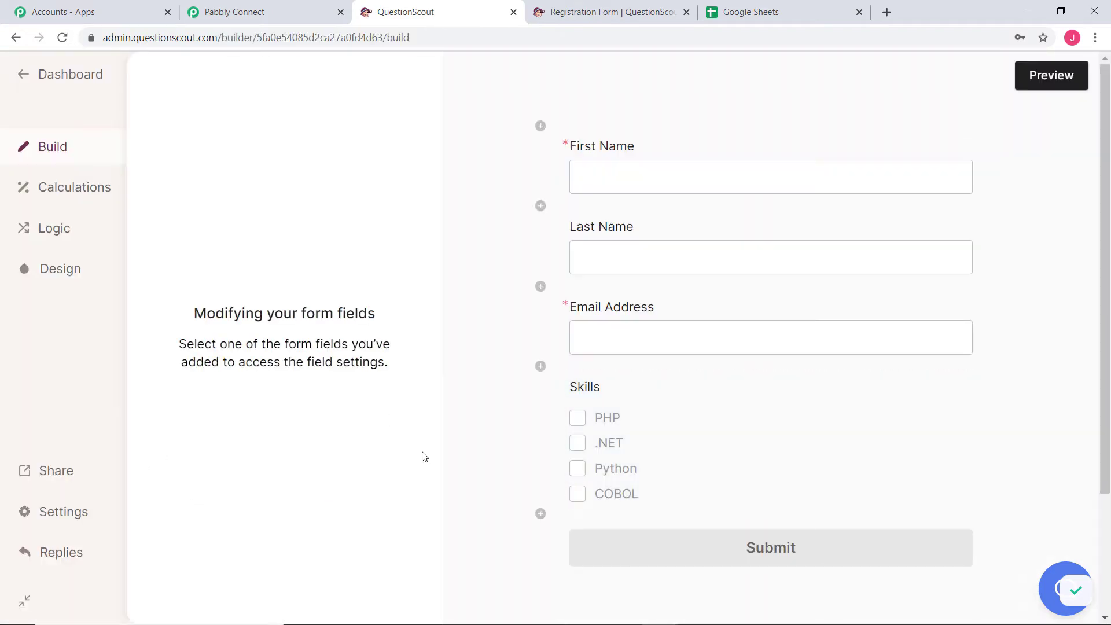
{"action": "left_click", "coordinate": [76, 513]}
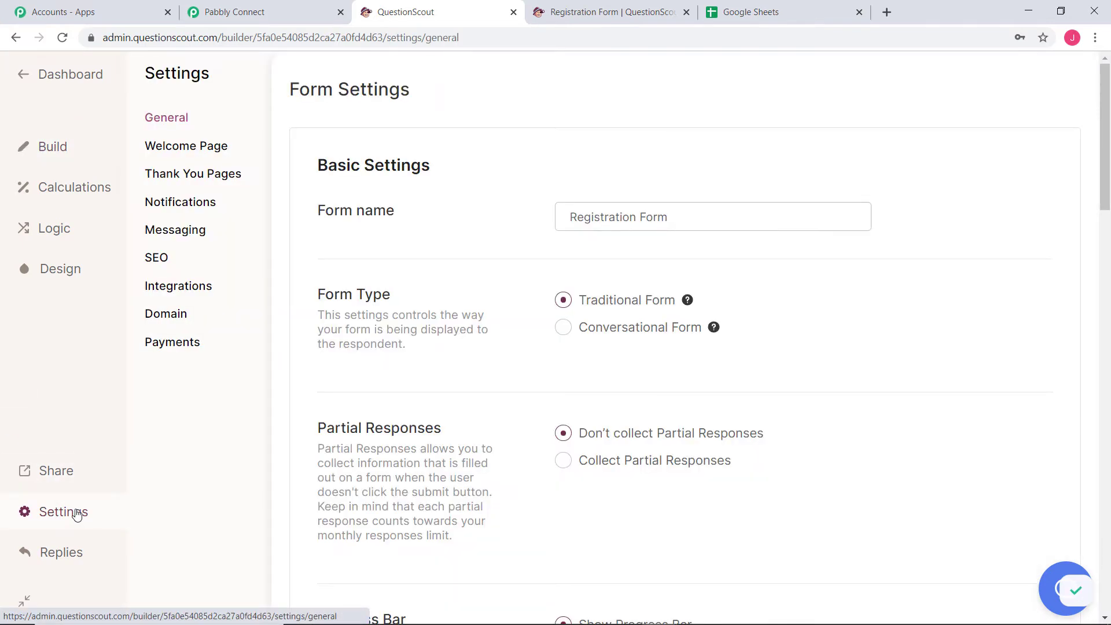
{"action": "scroll", "coordinate": [964, 356], "scroll_direction": "down", "scroll_amount": 7}
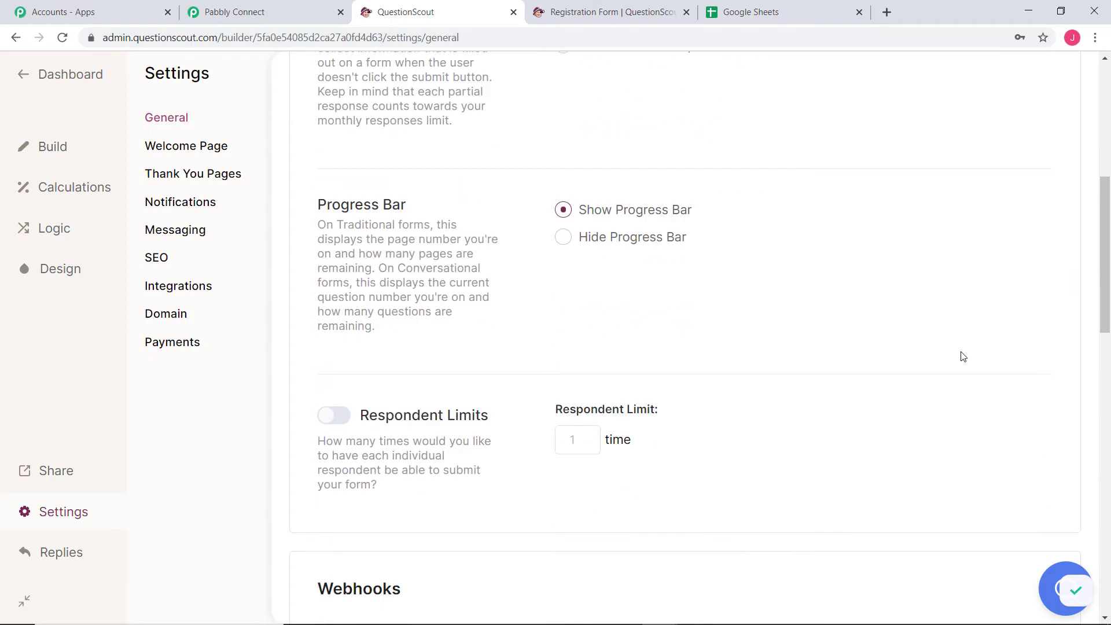
{"action": "scroll", "coordinate": [963, 356], "scroll_direction": "down", "scroll_amount": 8}
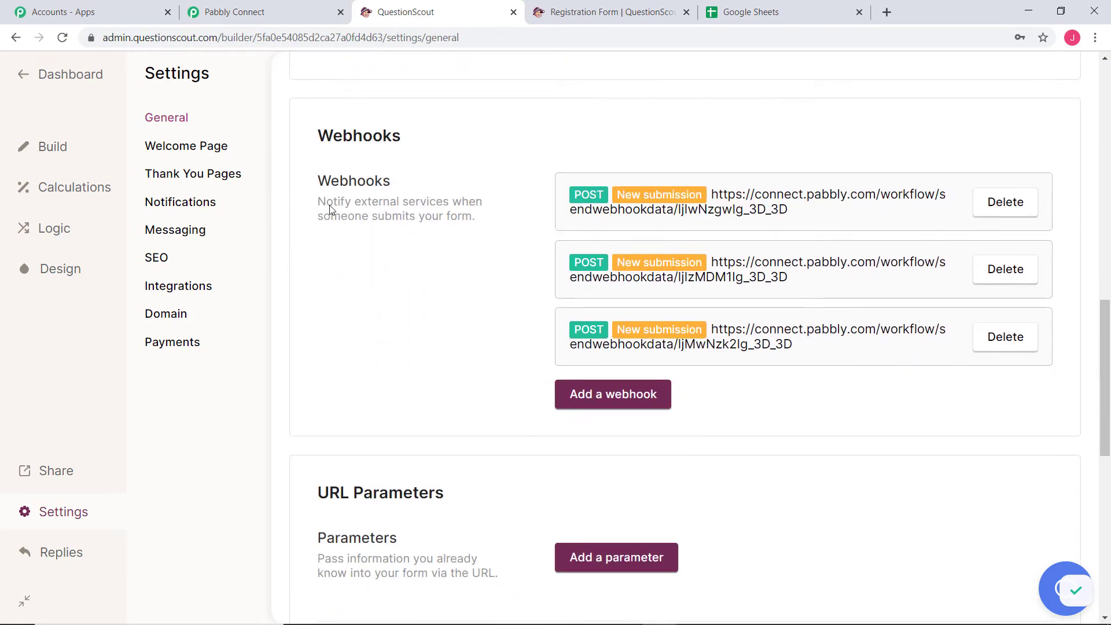
Add a New submission webhook with the pasted Pabbly Connect URL as its endpoint
{"action": "left_click", "coordinate": [618, 394]}
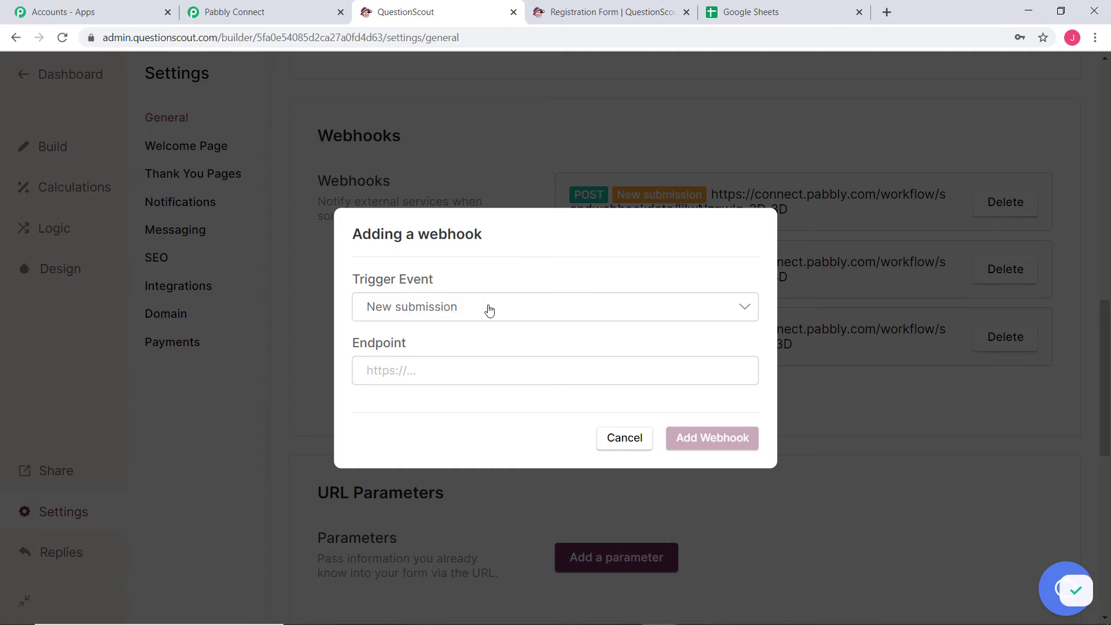
{"action": "right_click", "coordinate": [411, 371]}
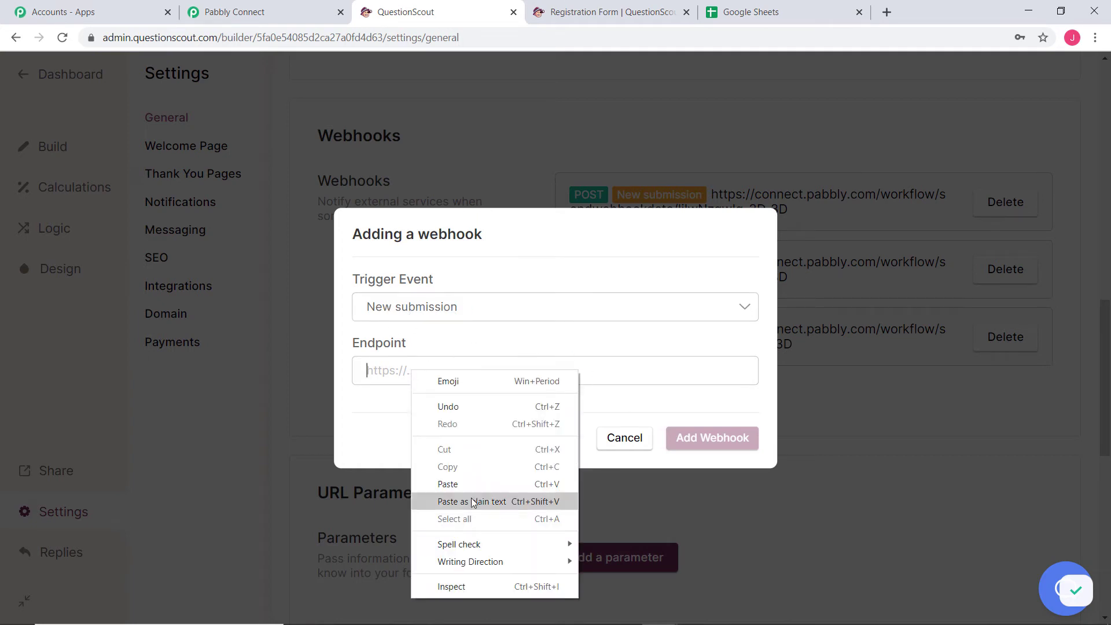
{"action": "left_click", "coordinate": [461, 484]}
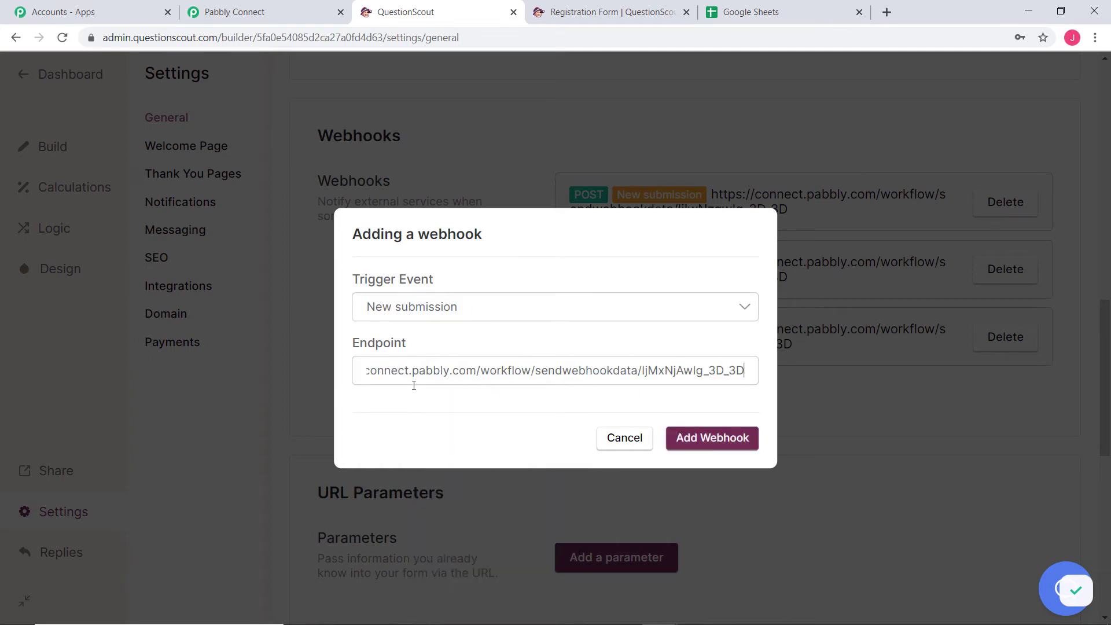
{"action": "left_click", "coordinate": [245, 19]}
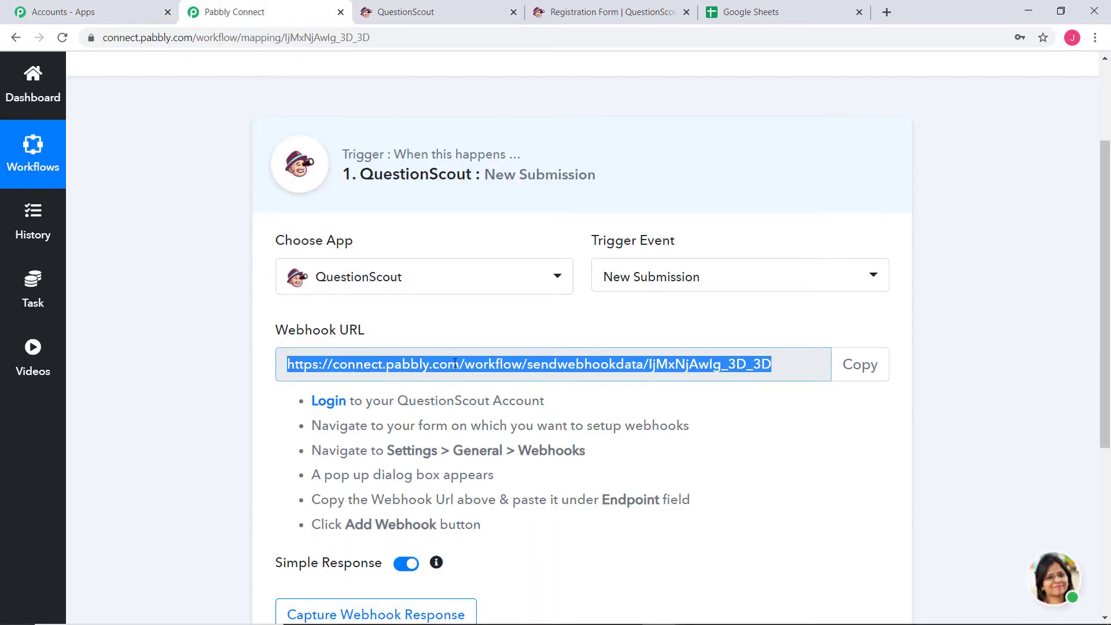
{"action": "left_click", "coordinate": [443, 17]}
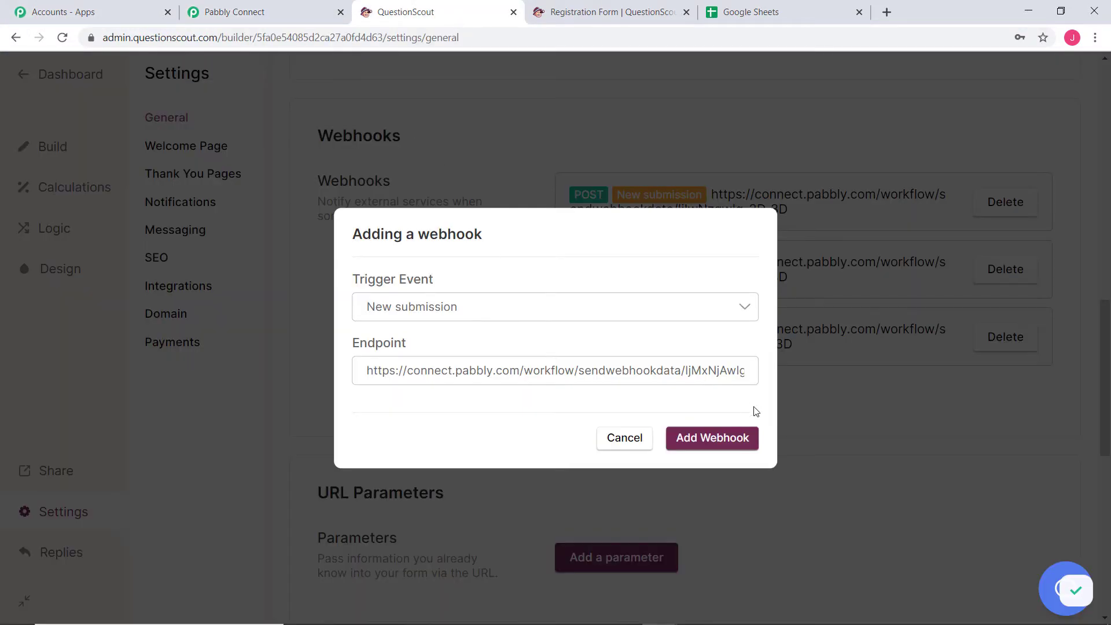
{"action": "left_click", "coordinate": [715, 441]}
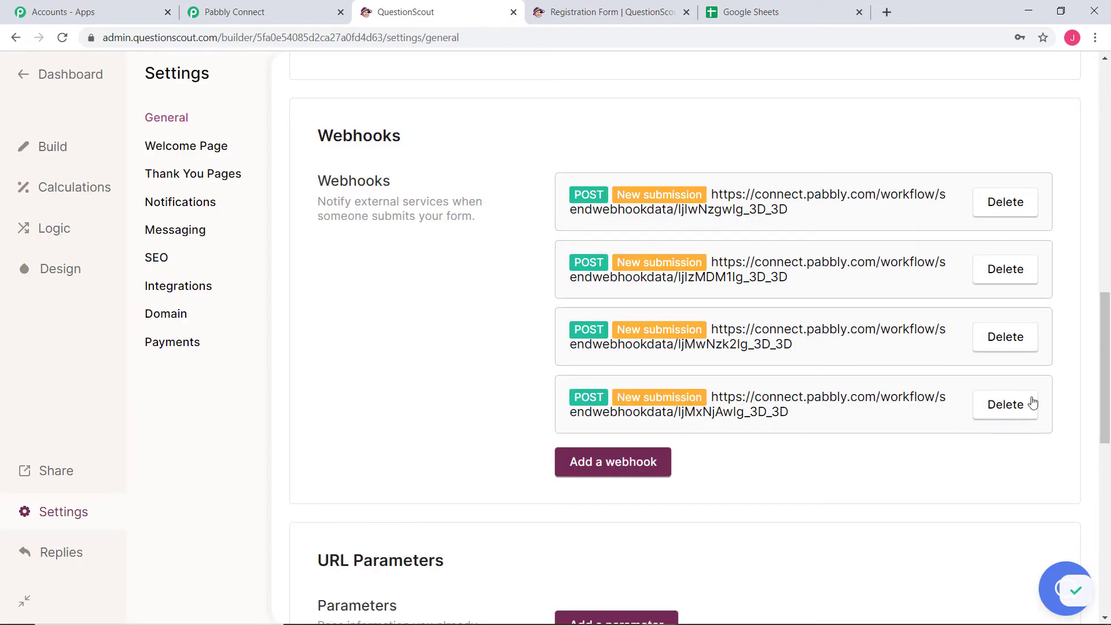
Put the Pabbly trigger into Capture Webhook Response mode, then bring up the live Registration Form
{"action": "left_click", "coordinate": [267, 16]}
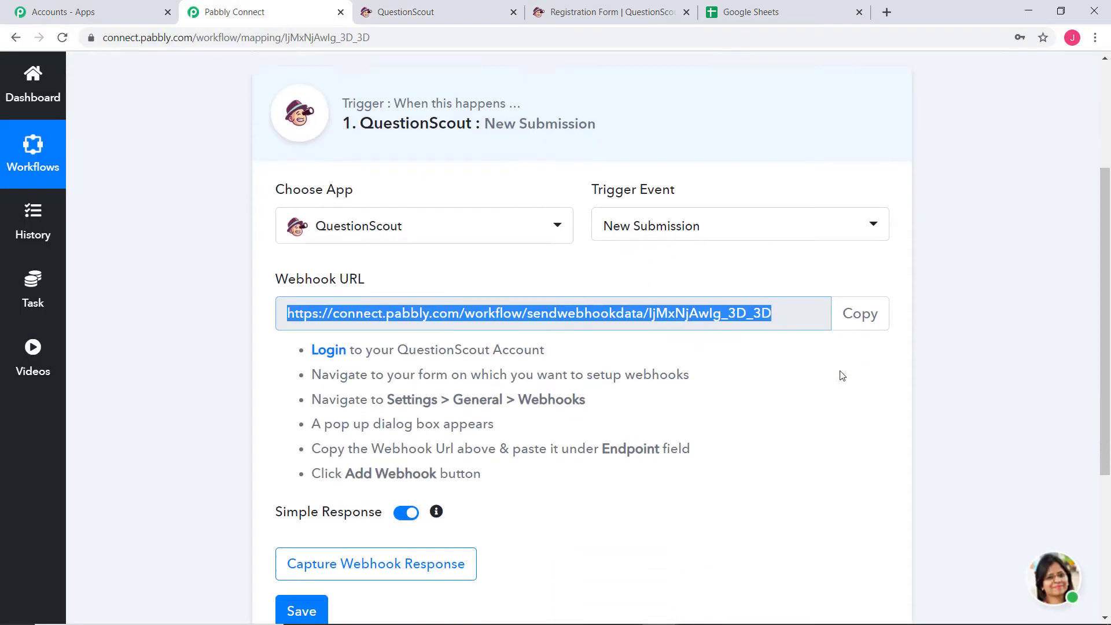
{"action": "scroll", "coordinate": [839, 375], "scroll_direction": "down", "scroll_amount": 5}
{"action": "left_click", "coordinate": [354, 310]}
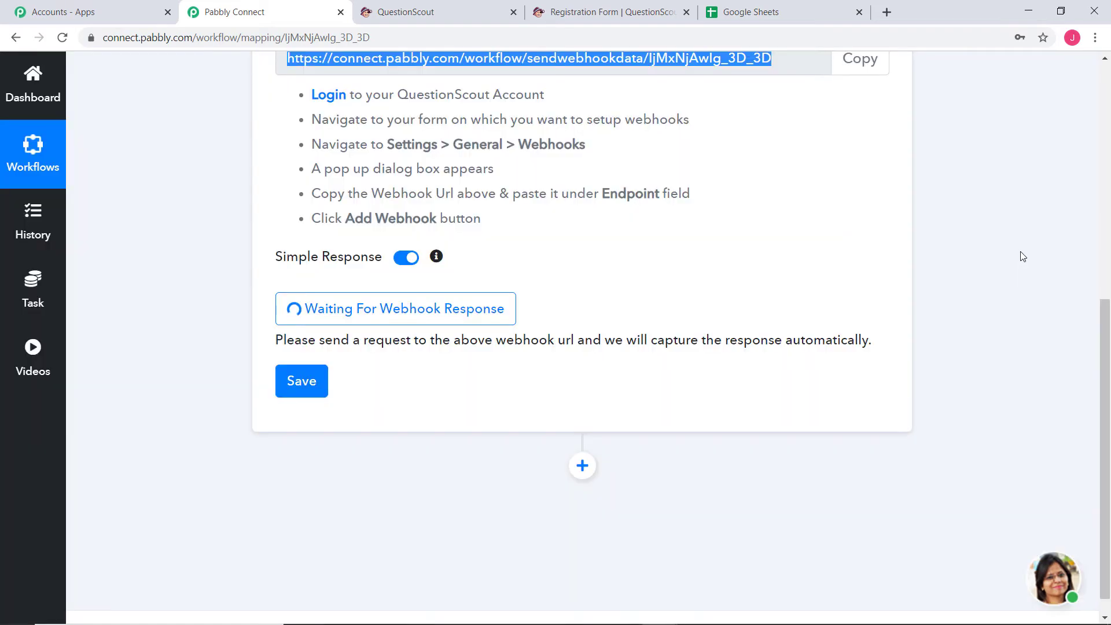
{"action": "left_click", "coordinate": [822, 266]}
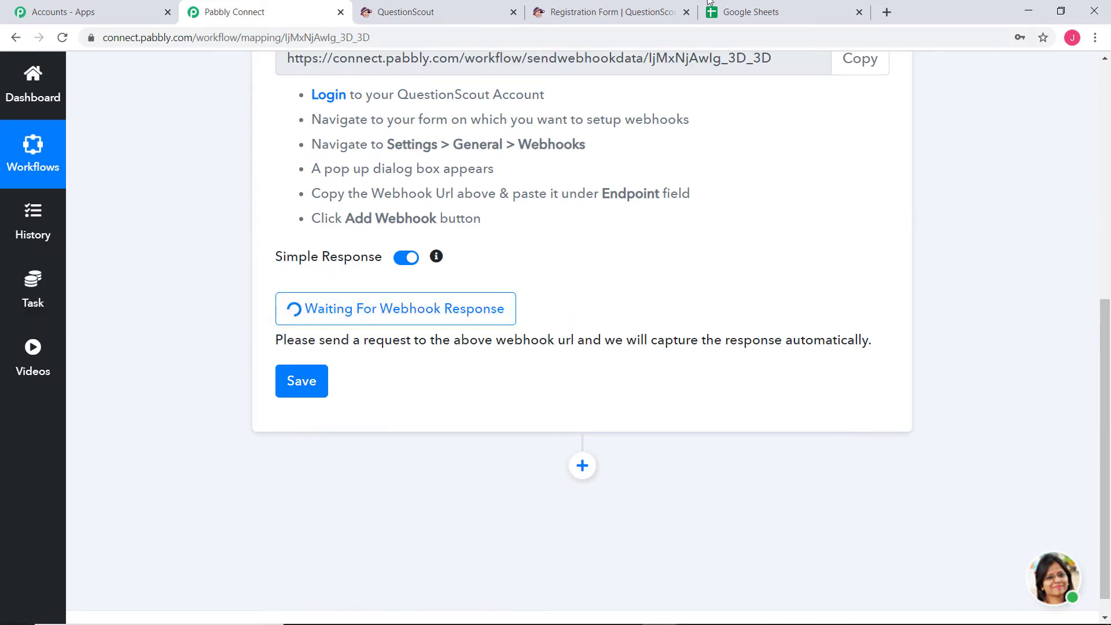
{"action": "left_click", "coordinate": [591, 13]}
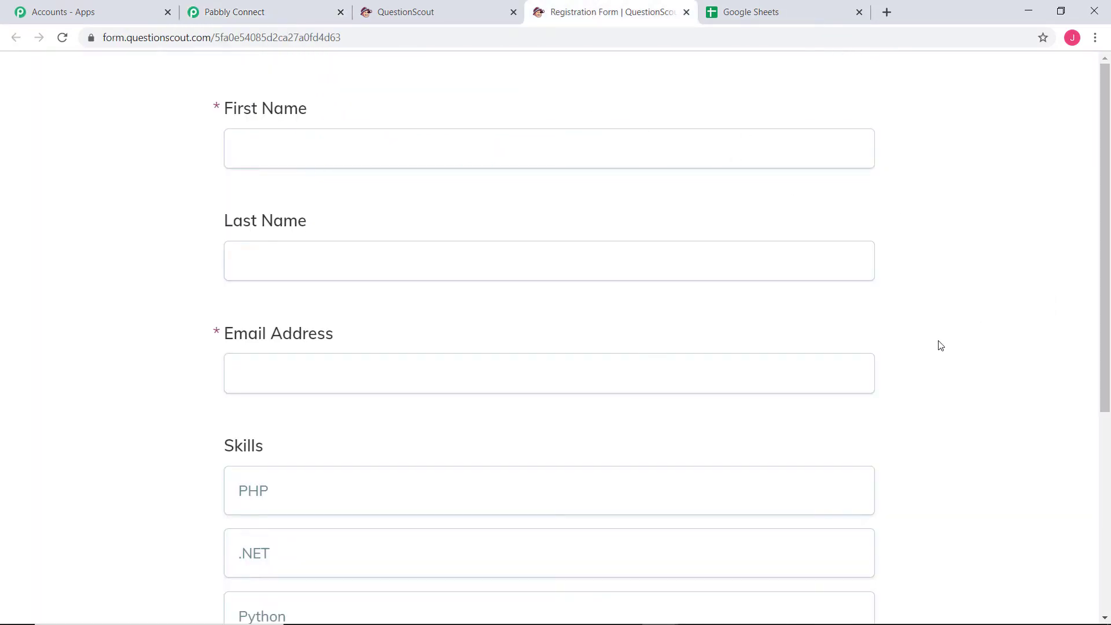
Submit a test registration with first name, last name, e-mail address and Python ticked under Skills
{"action": "left_click", "coordinate": [333, 140]}
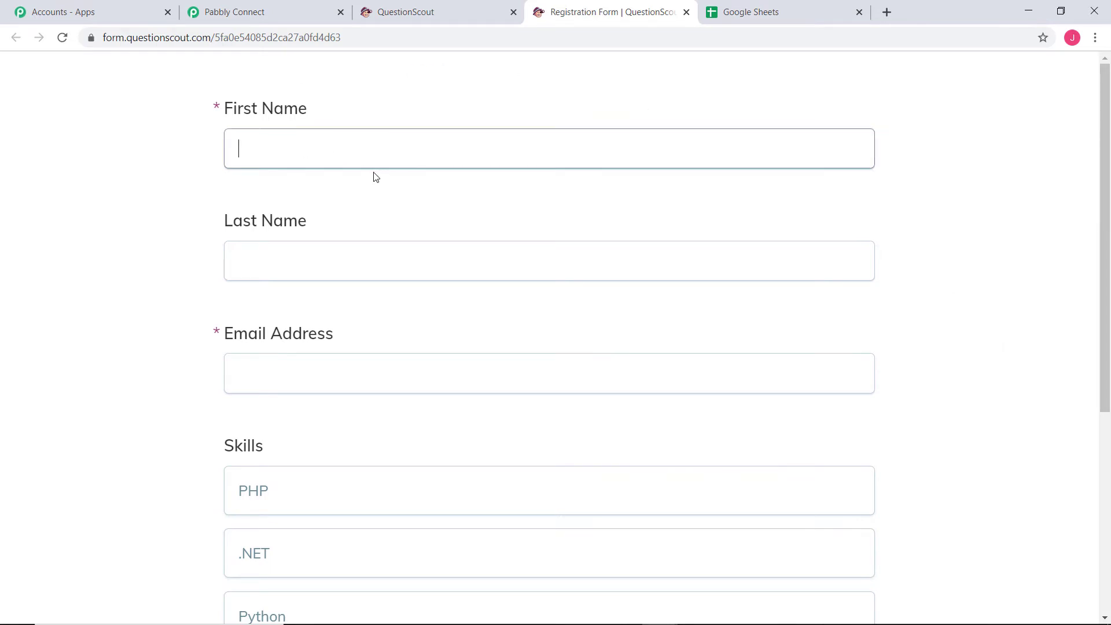
{"action": "left_click", "coordinate": [381, 267]}
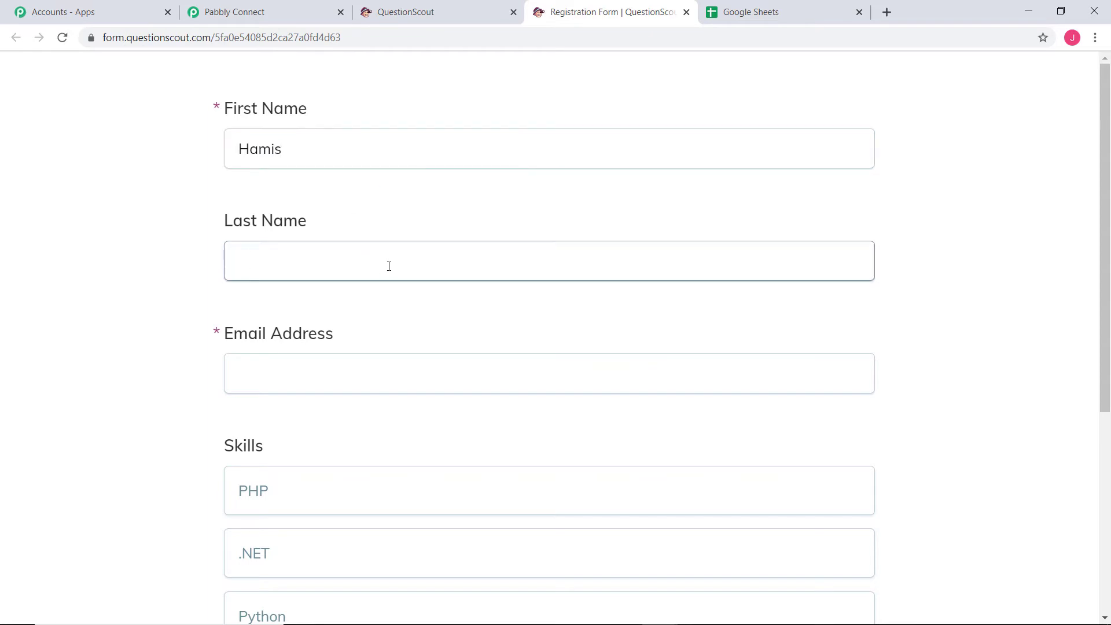
{"action": "left_click", "coordinate": [449, 359]}
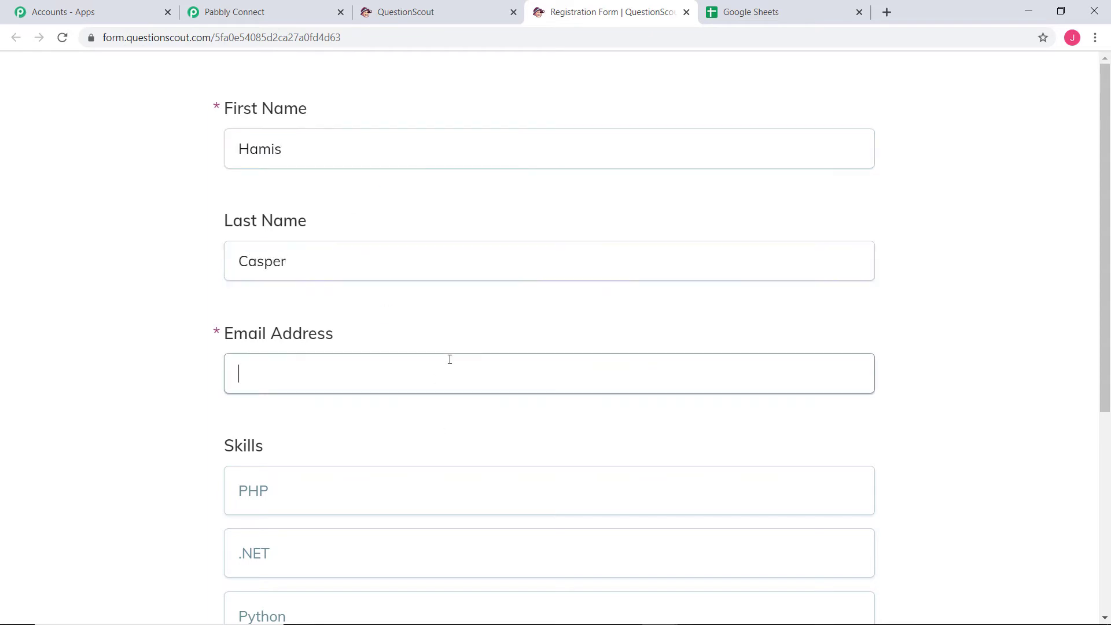
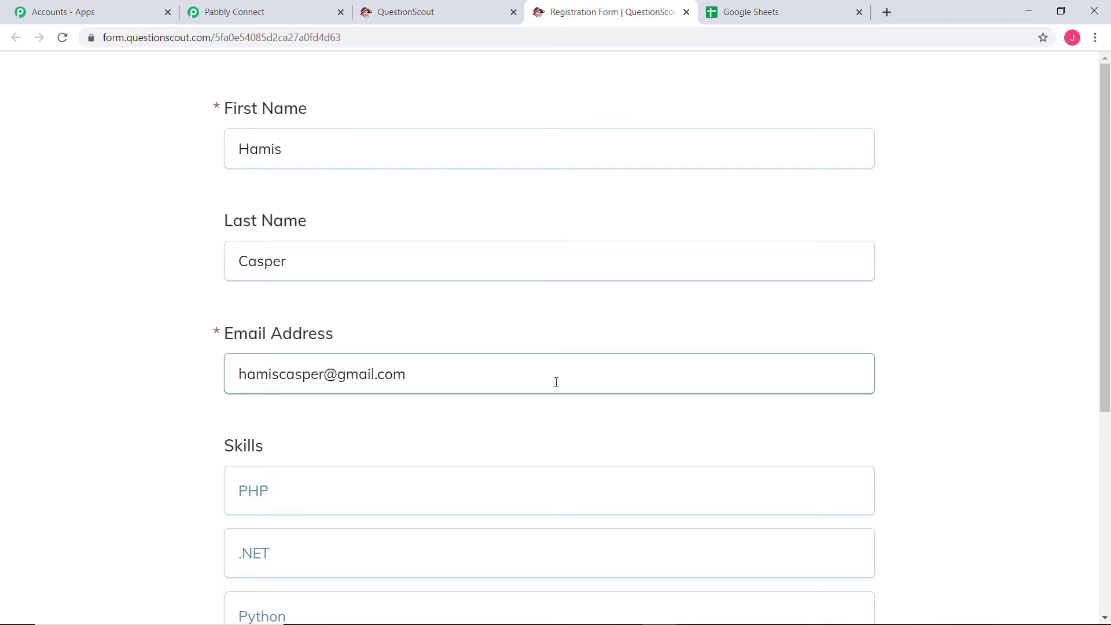
{"action": "scroll", "coordinate": [579, 376], "scroll_direction": "down", "scroll_amount": 5}
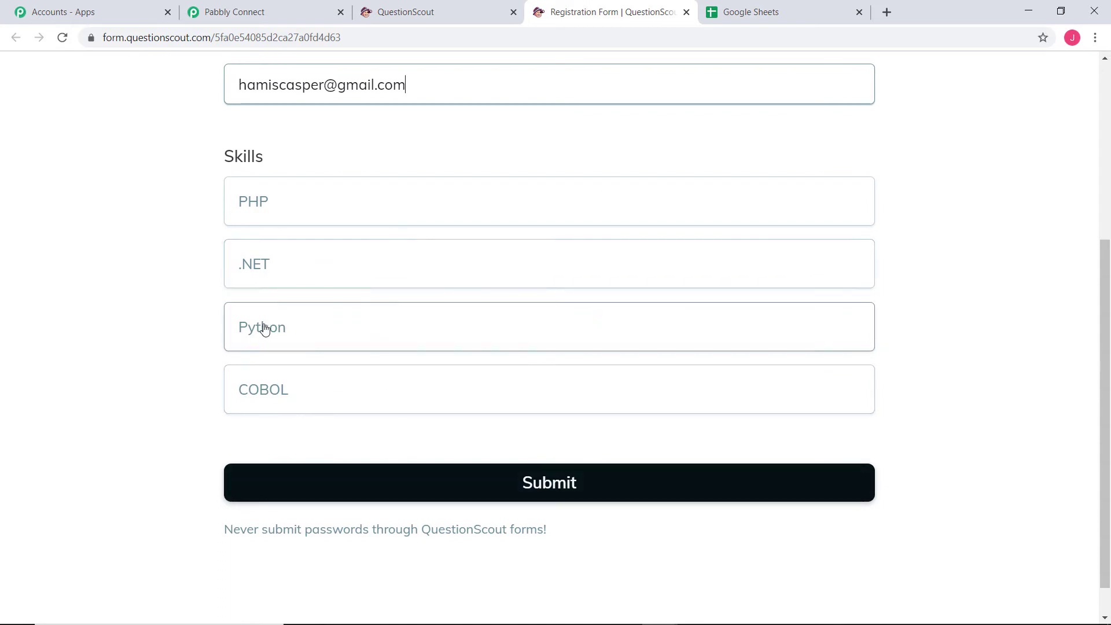
{"action": "left_click", "coordinate": [265, 329]}
{"action": "left_click", "coordinate": [597, 499]}
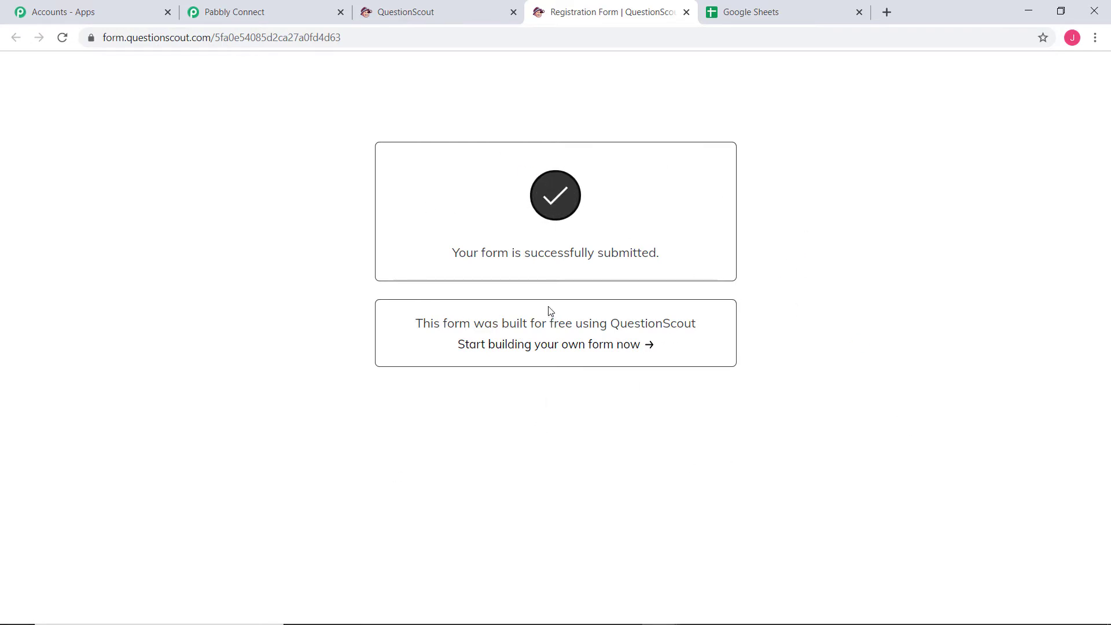
Save the captured webhook response, whose fields include Skills: Python, and confirm
{"action": "left_click", "coordinate": [252, 11]}
{"action": "scroll", "coordinate": [968, 298], "scroll_direction": "down", "scroll_amount": 5}
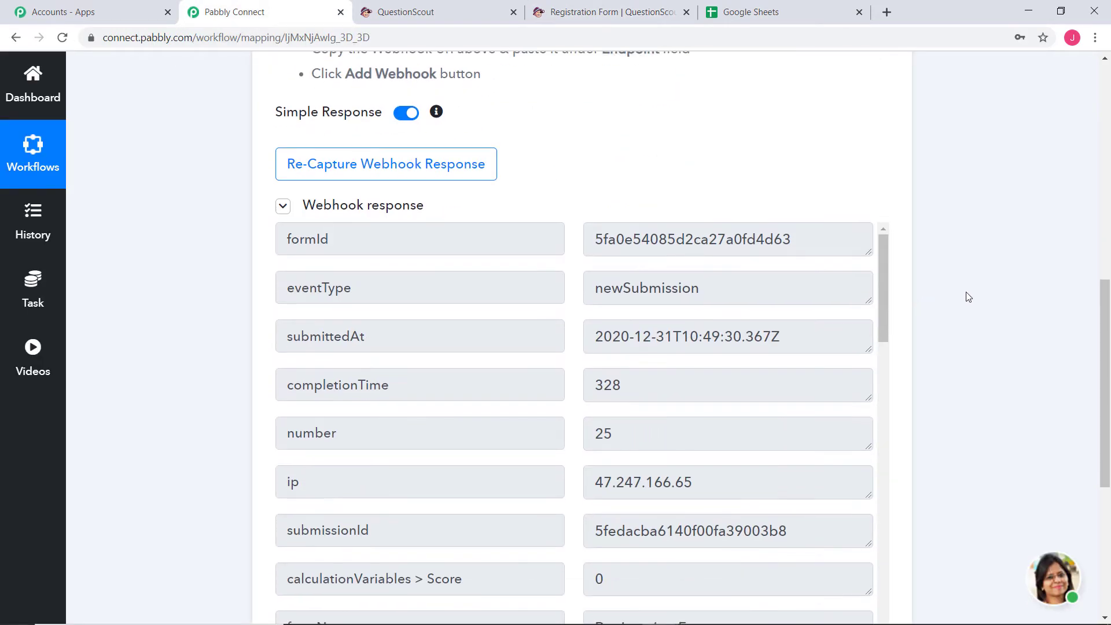
{"action": "scroll", "coordinate": [706, 278], "scroll_direction": "down", "scroll_amount": 20}
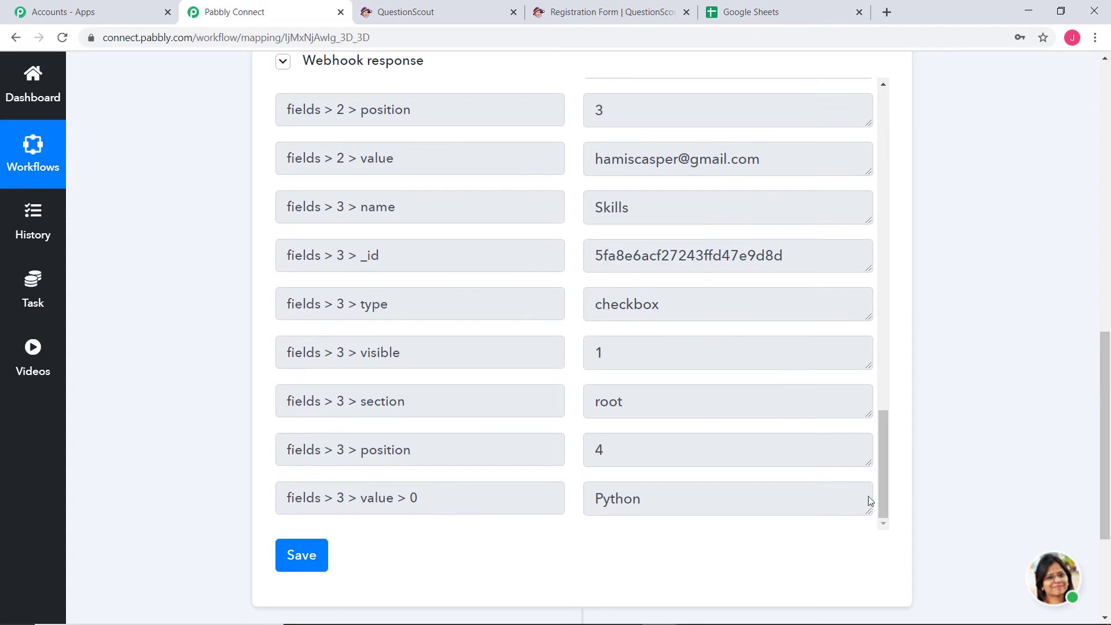
{"action": "left_click", "coordinate": [324, 555]}
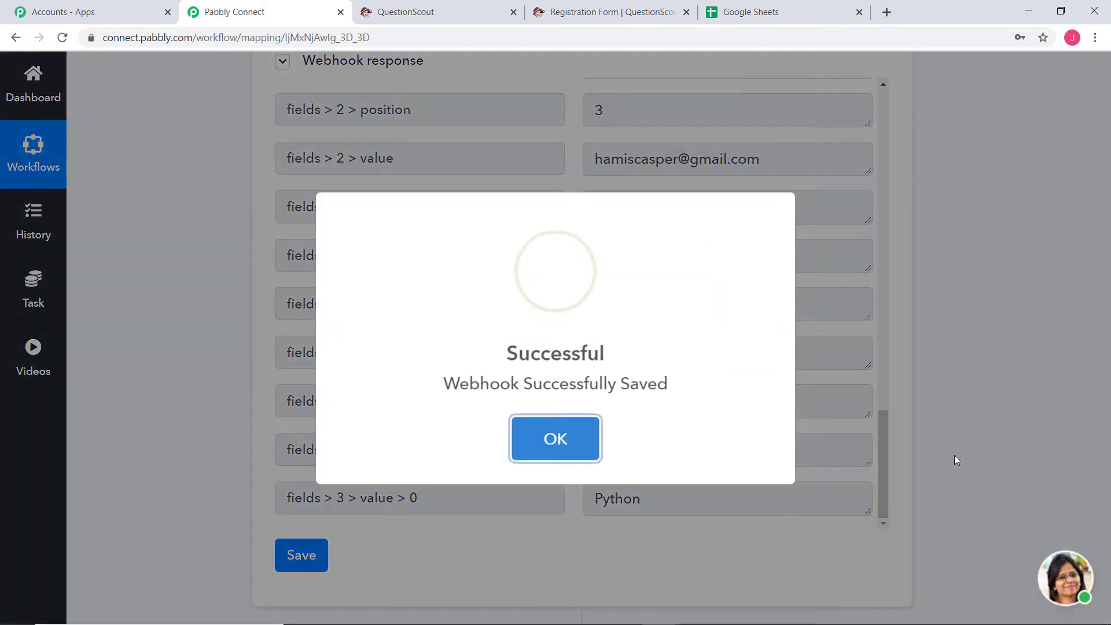
{"action": "left_click", "coordinate": [591, 447]}
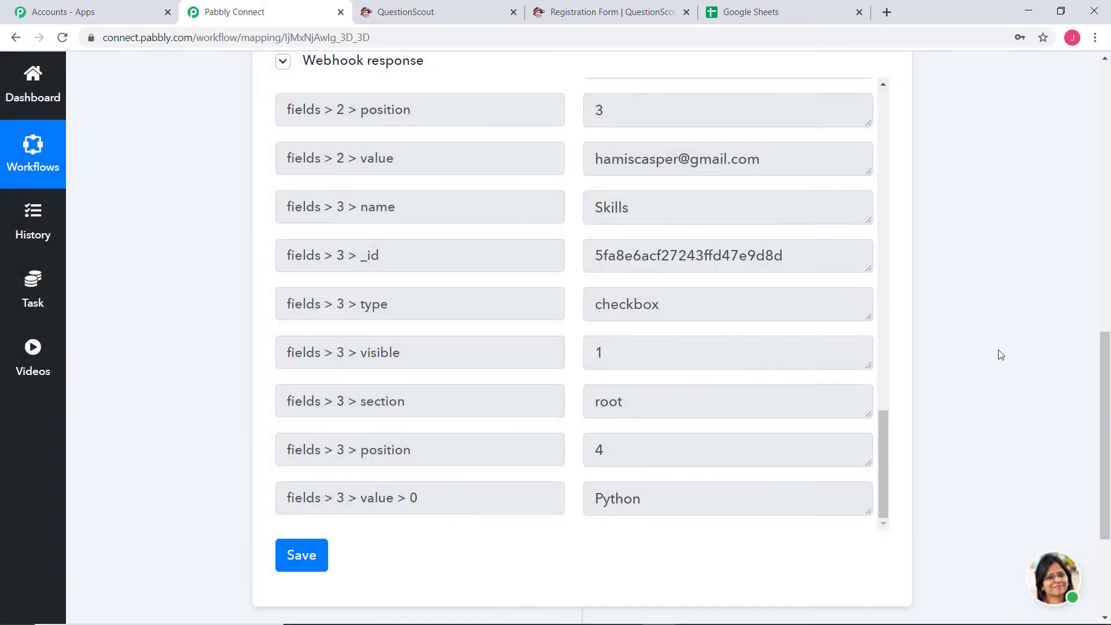
{"action": "scroll", "coordinate": [1001, 354], "scroll_direction": "down", "scroll_amount": 3}
{"action": "scroll", "coordinate": [1002, 350], "scroll_direction": "down", "scroll_amount": 1}
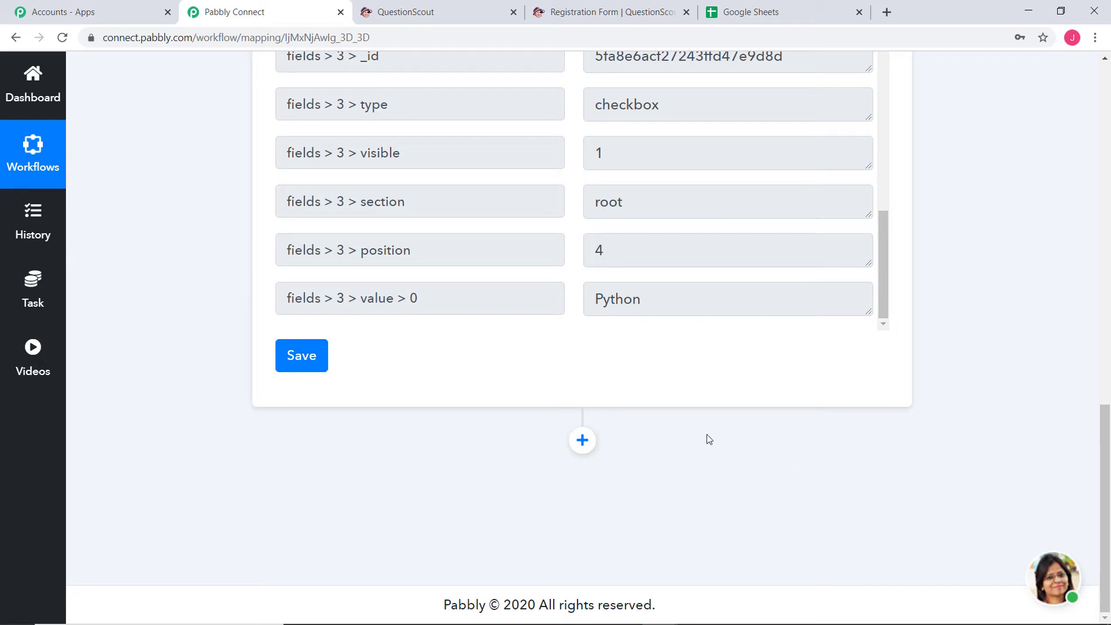
Add a Google Sheets action with the Add New Row event and begin connecting an account
{"action": "left_click", "coordinate": [582, 440]}
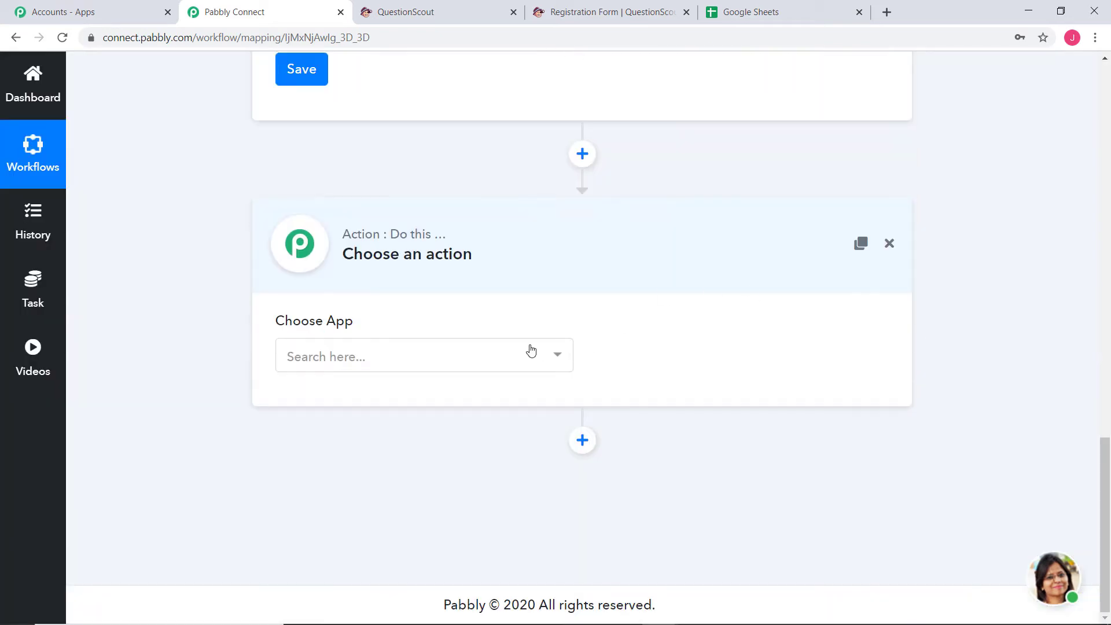
{"action": "left_click", "coordinate": [508, 360]}
{"action": "type", "text": "goo"}
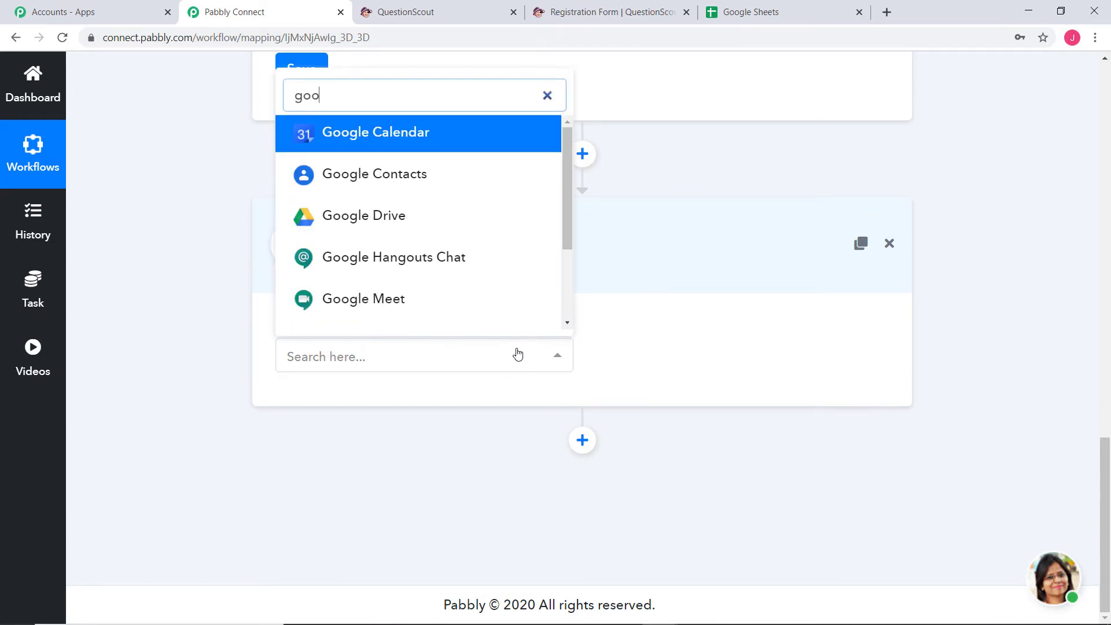
{"action": "type", "text": "gl"}
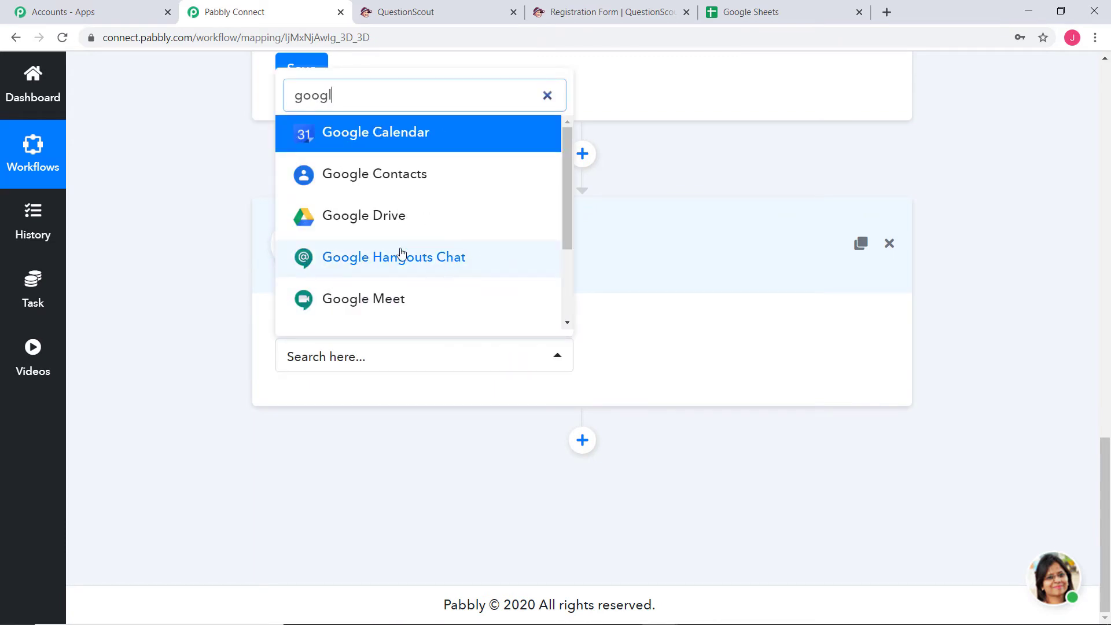
{"action": "scroll", "coordinate": [405, 249], "scroll_direction": "down", "scroll_amount": 2}
{"action": "left_click", "coordinate": [414, 264]}
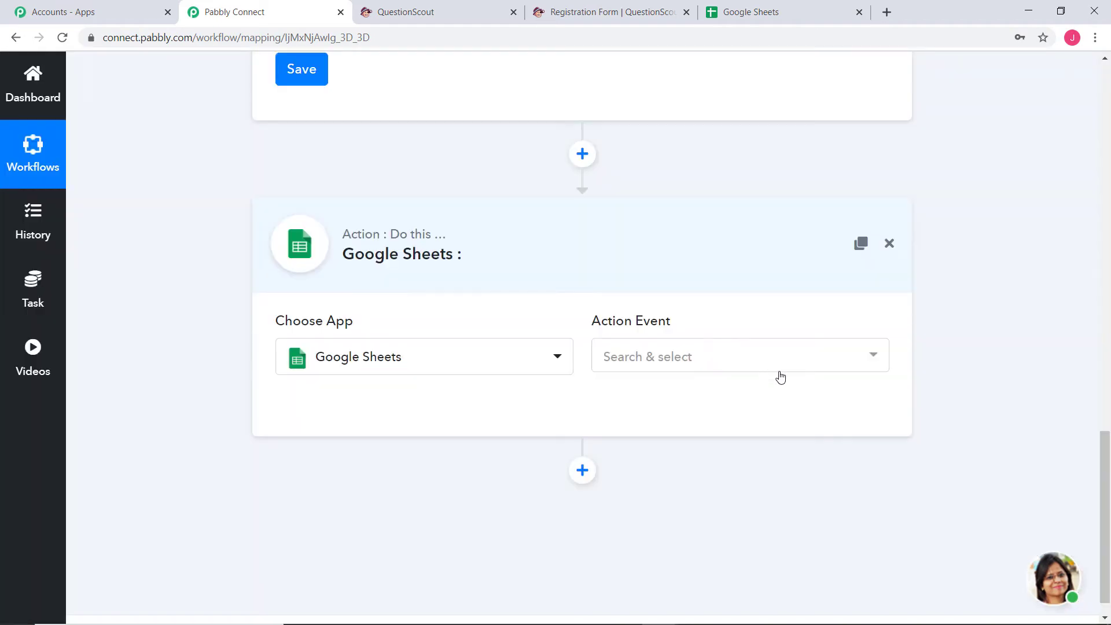
{"action": "left_click", "coordinate": [762, 358]}
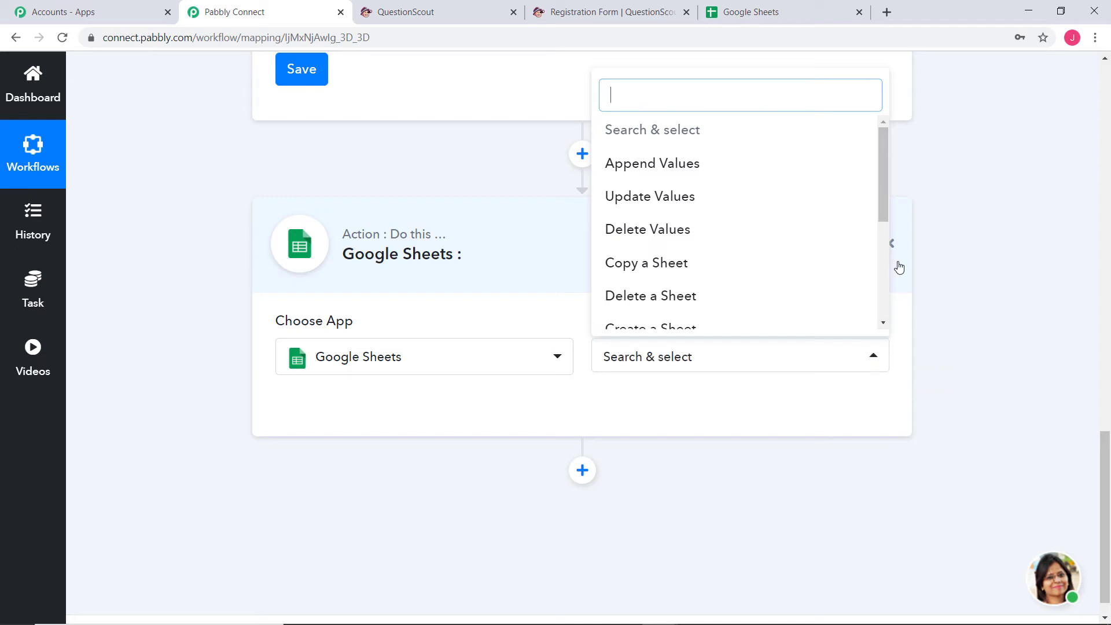
{"action": "left_click_drag", "start_coordinate": [883, 189], "coordinate": [873, 292]}
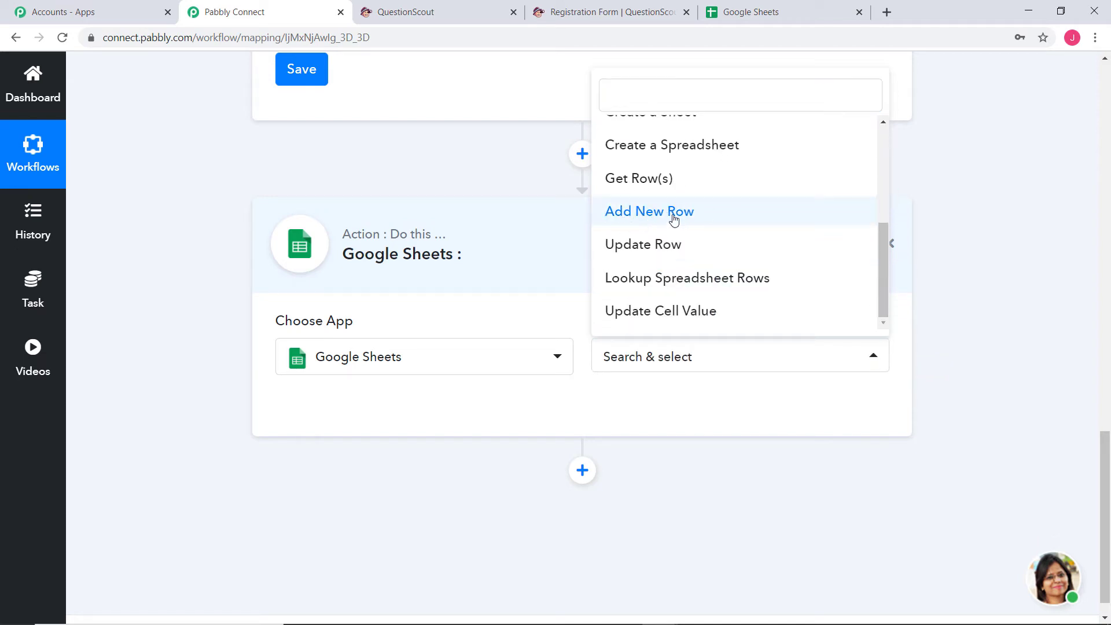
{"action": "left_click", "coordinate": [676, 215]}
{"action": "left_click", "coordinate": [380, 426]}
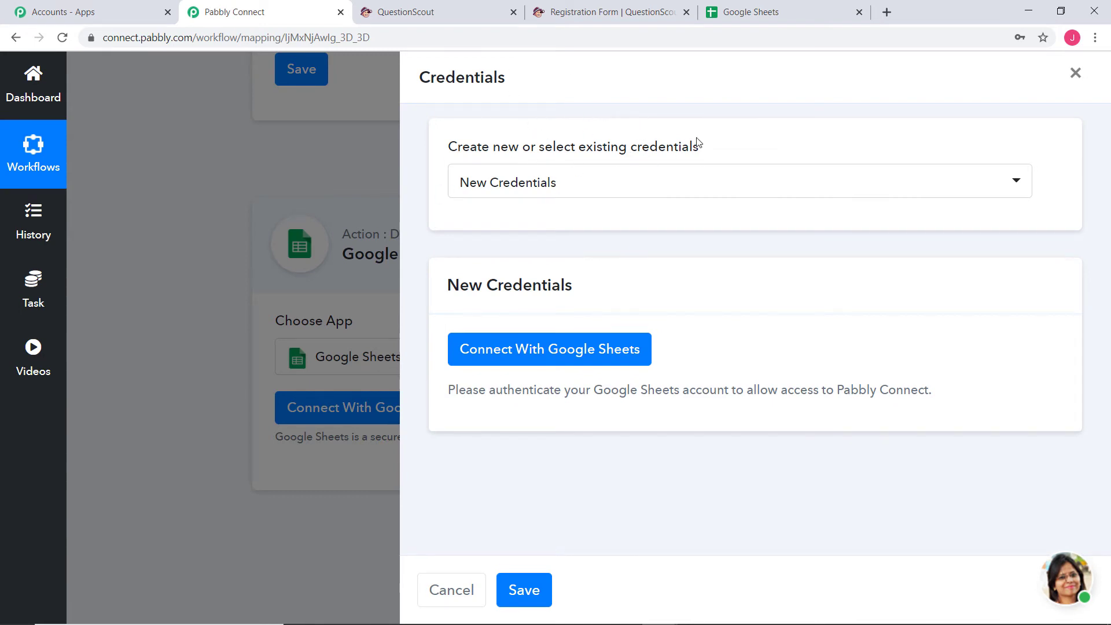
Keep New Credentials, start Google Sheets authorisation, then go to the Google Sheets home page
{"action": "left_click", "coordinate": [599, 186]}
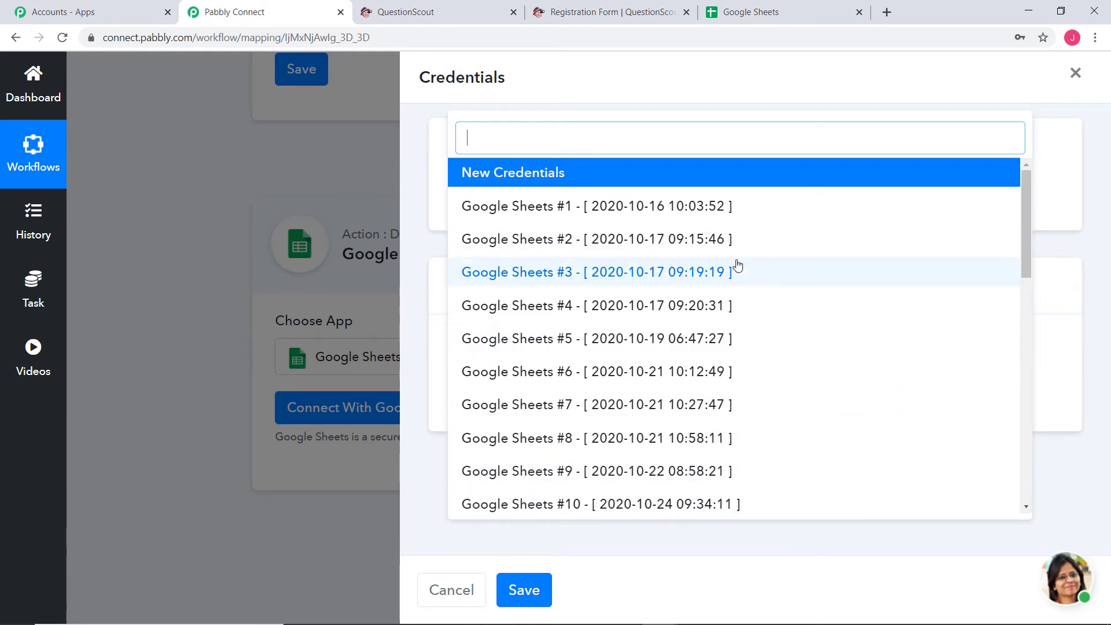
{"action": "left_click", "coordinate": [610, 174]}
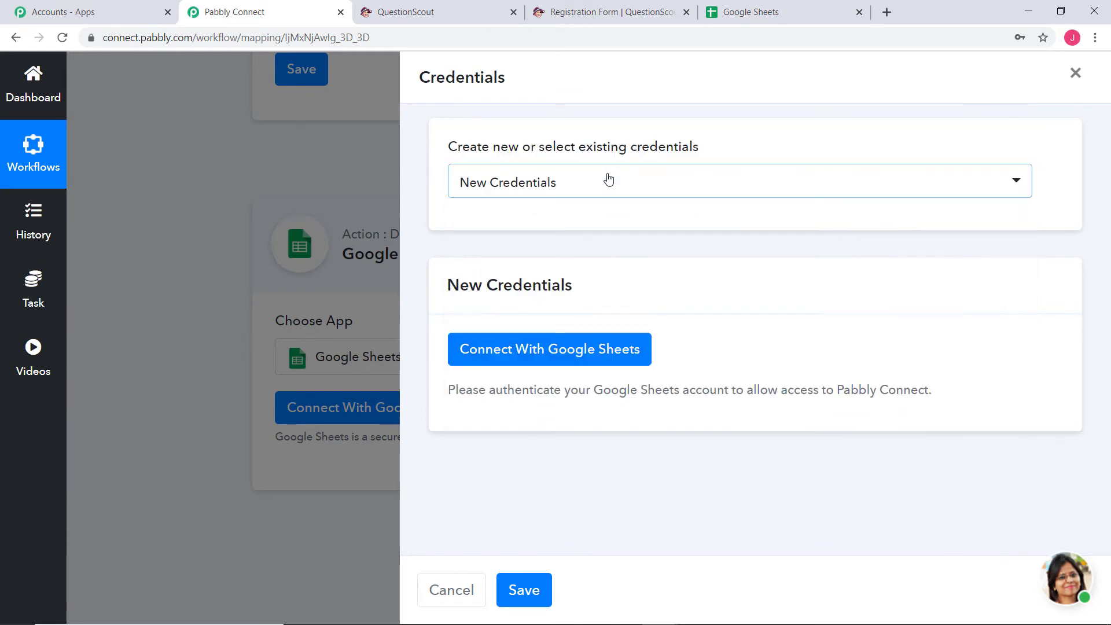
{"action": "left_click", "coordinate": [577, 352]}
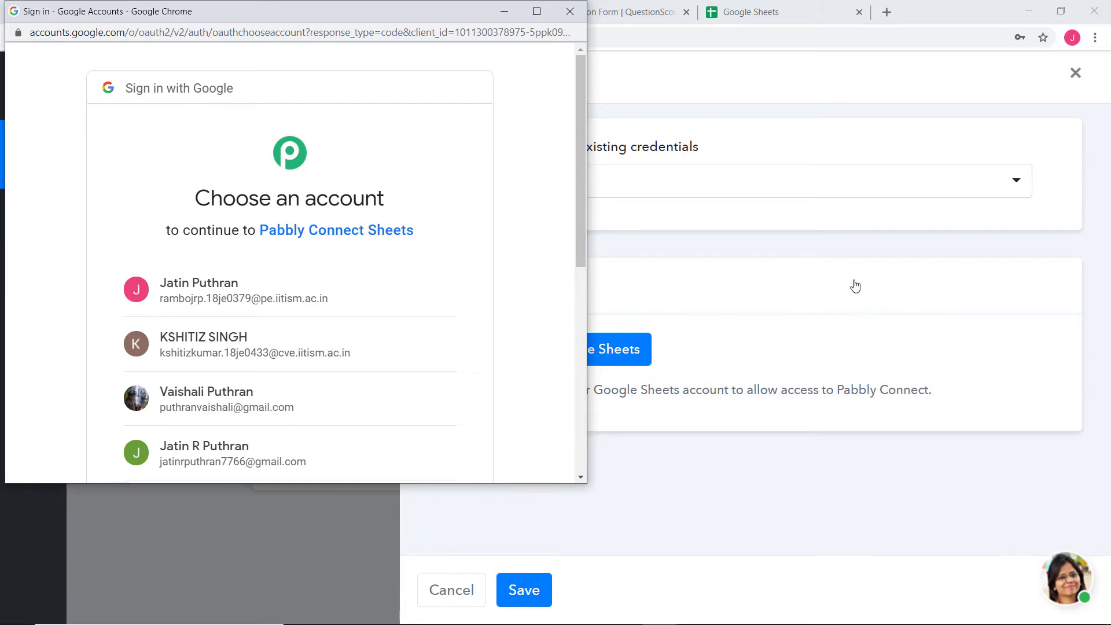
{"action": "left_click", "coordinate": [766, 13]}
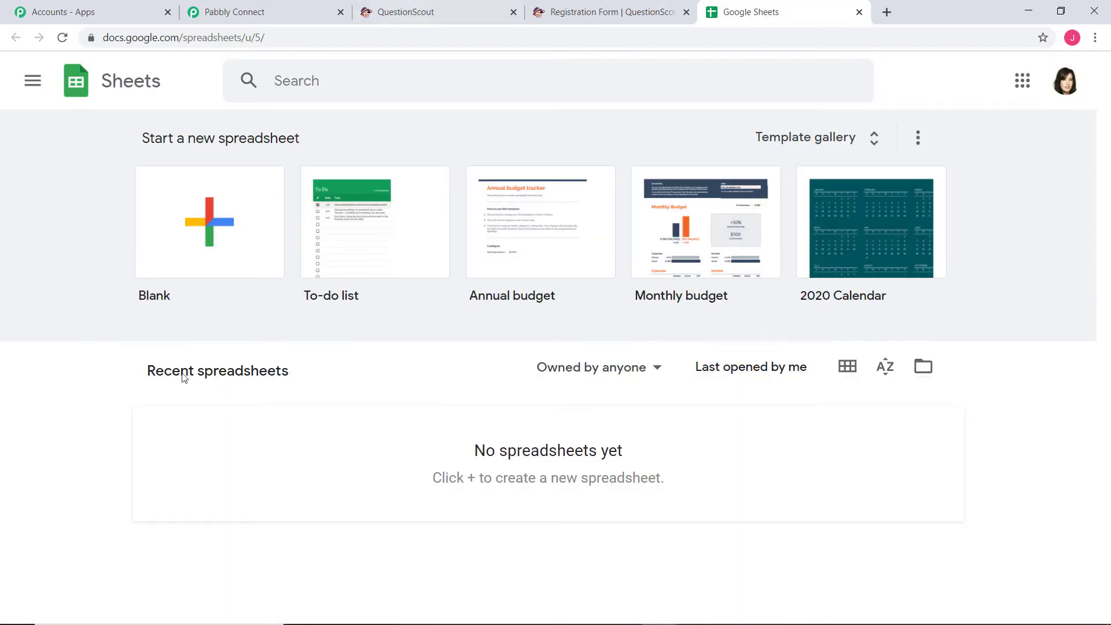
Create a blank spreadsheet titled 'QuestionScout to Google Sheets'
{"action": "left_click", "coordinate": [210, 218]}
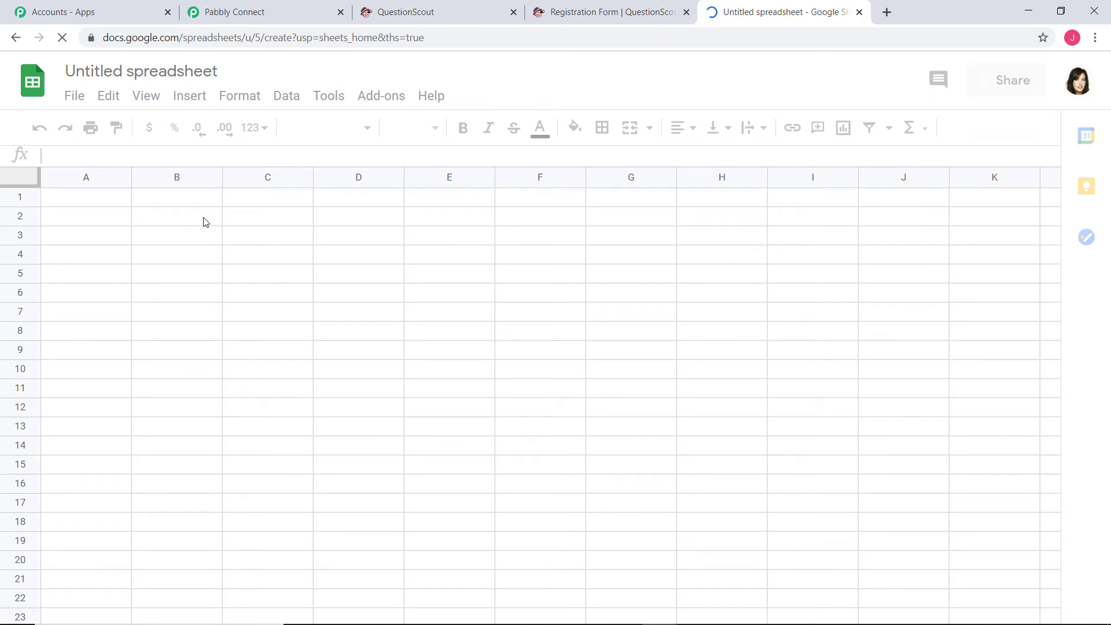
{"action": "left_click", "coordinate": [171, 72]}
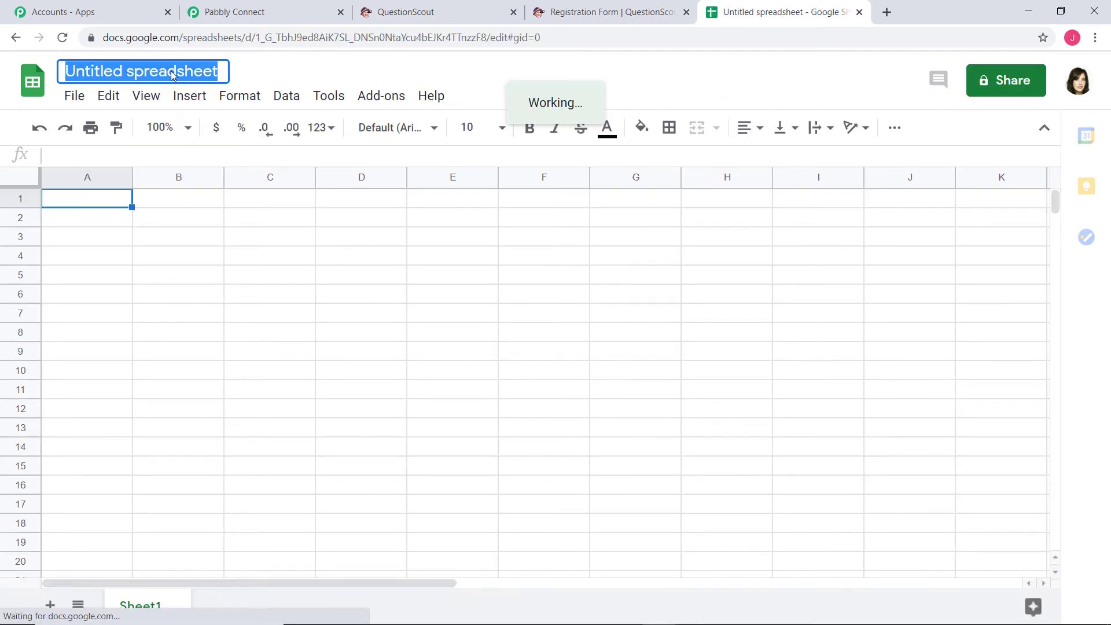
{"action": "type", "text": "Questions"}
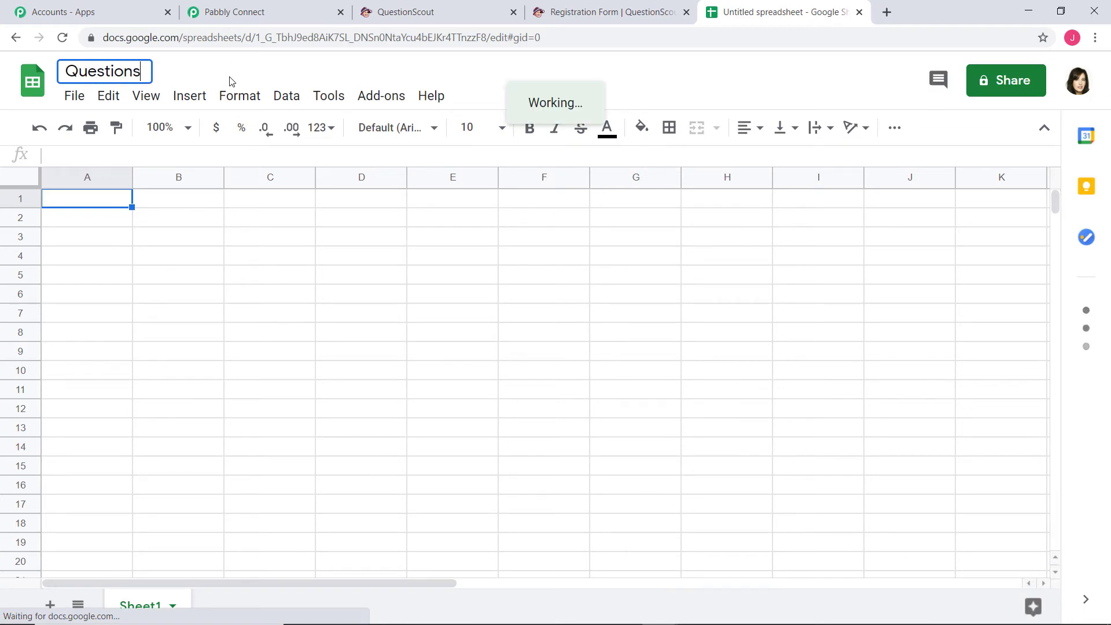
{"action": "key", "text": "BackSpace"}
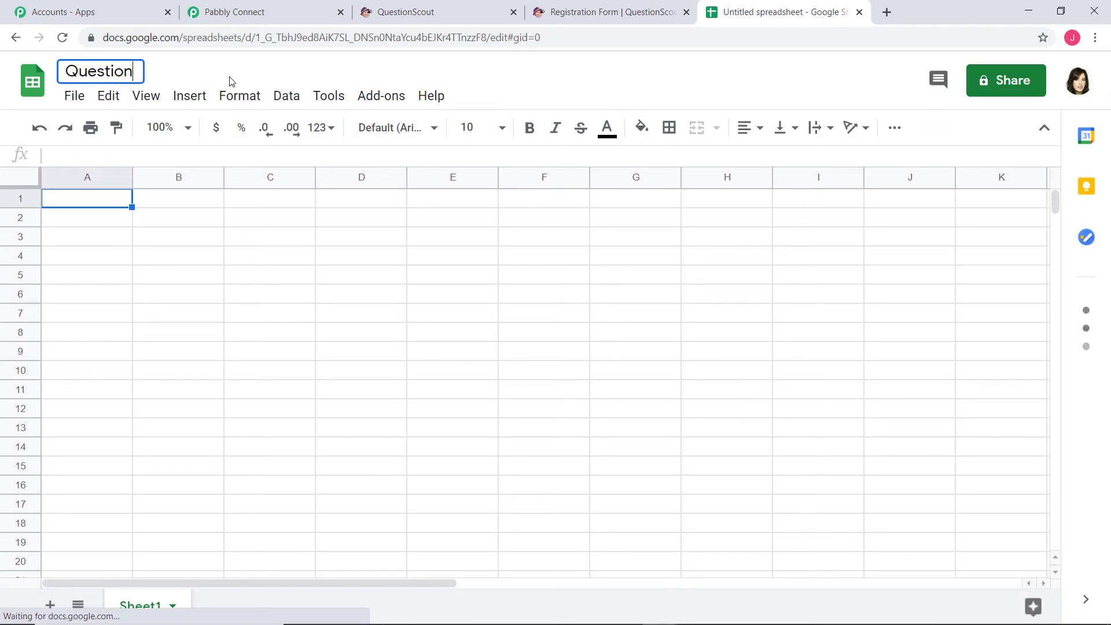
{"action": "type", "text": "Scout to "}
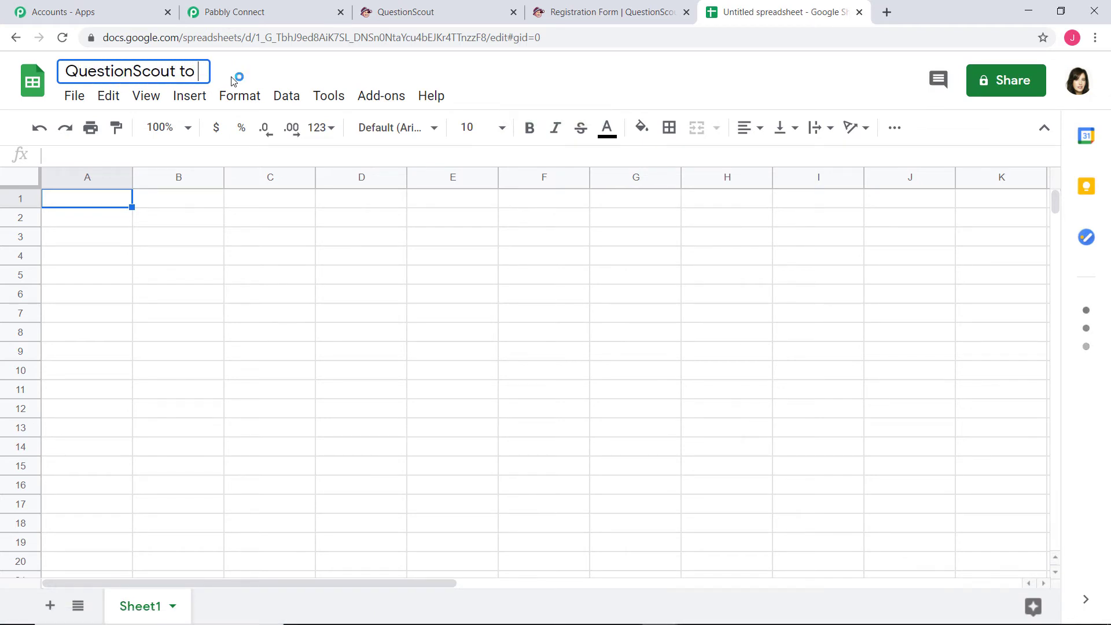
{"action": "type", "text": "Google "}
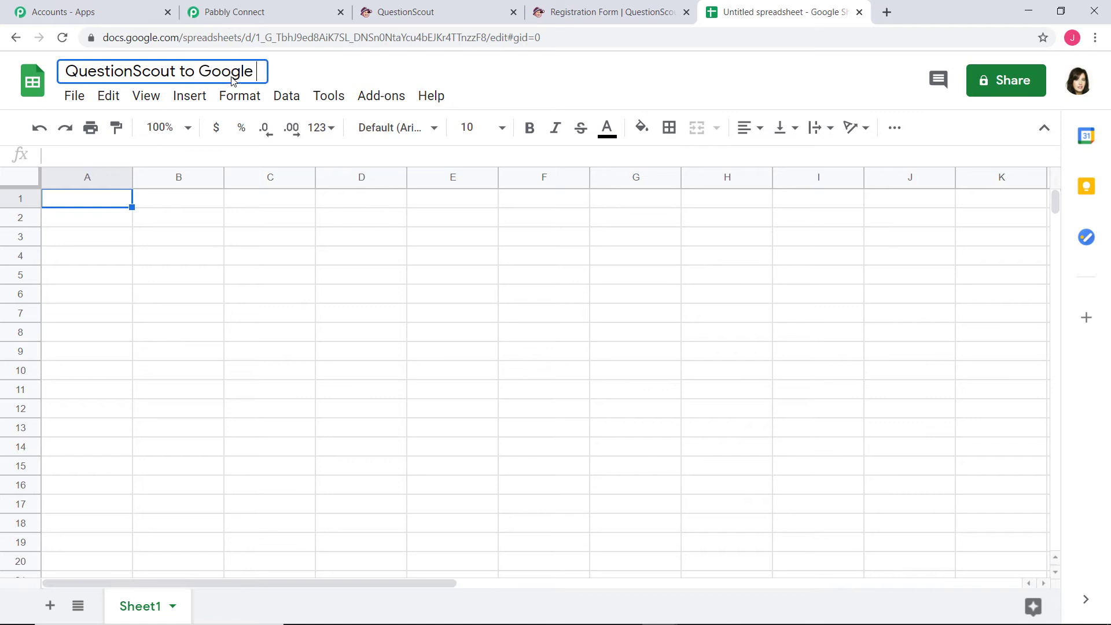
{"action": "type", "text": "Sheets"}
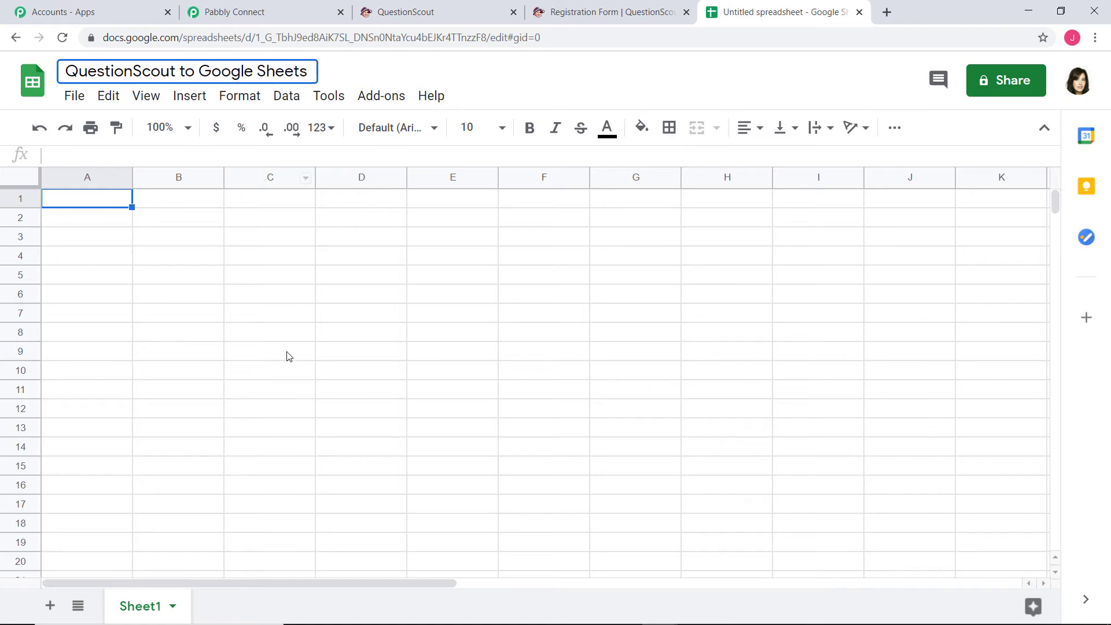
{"action": "left_click", "coordinate": [289, 356]}
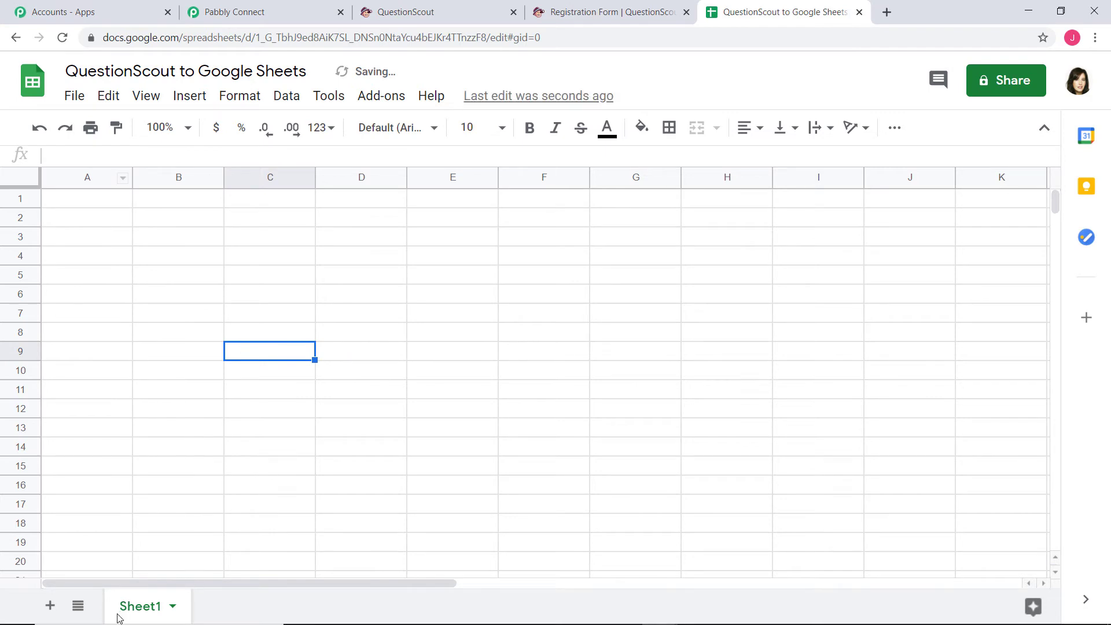
Rename Sheet1 to 'QuestionScout Submissions'
{"action": "double_click", "coordinate": [149, 606]}
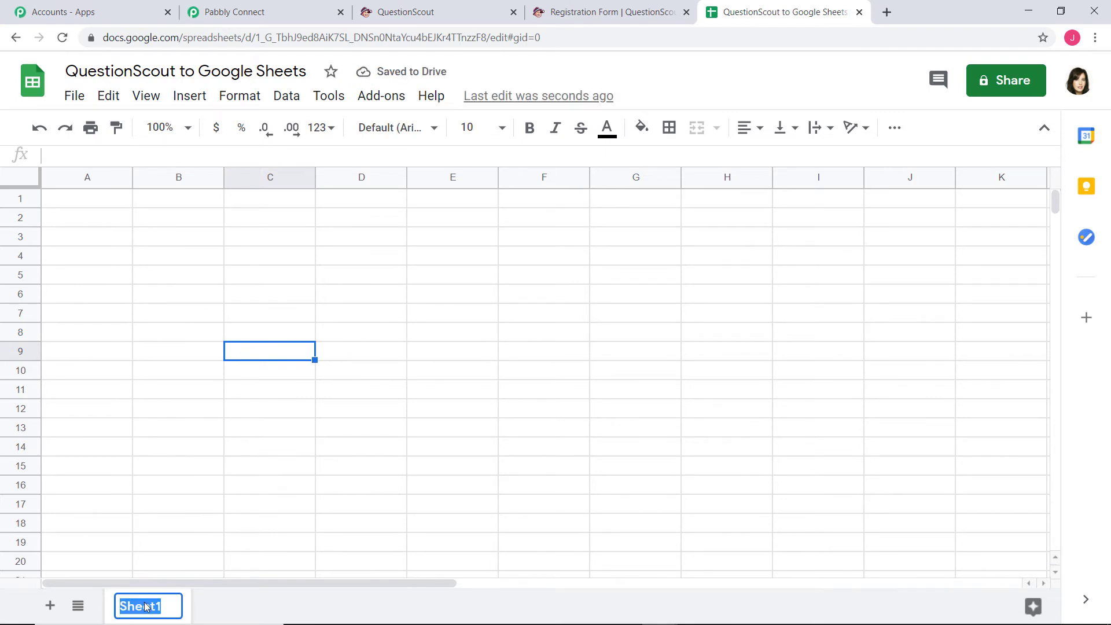
{"action": "type", "text": "Questio"}
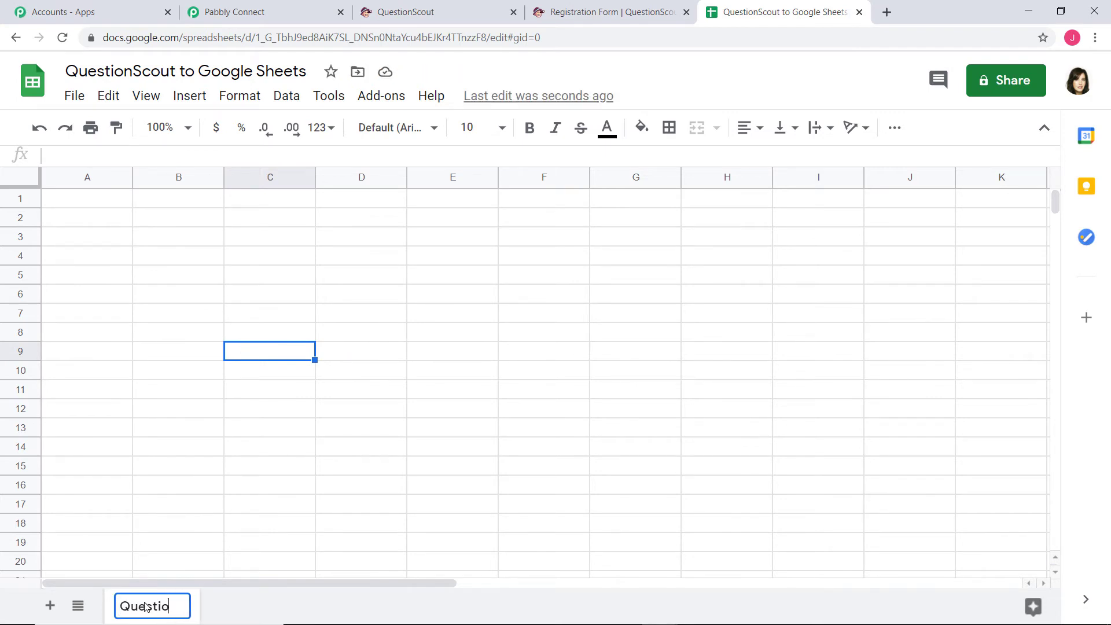
{"action": "type", "text": "nScout "}
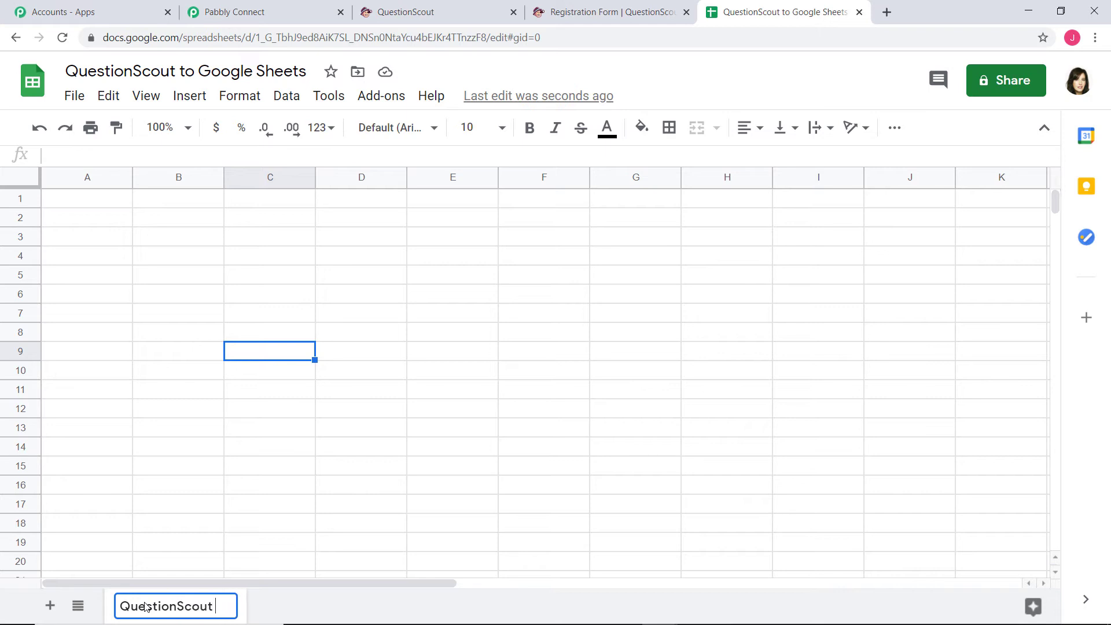
{"action": "type", "text": "Submissio"}
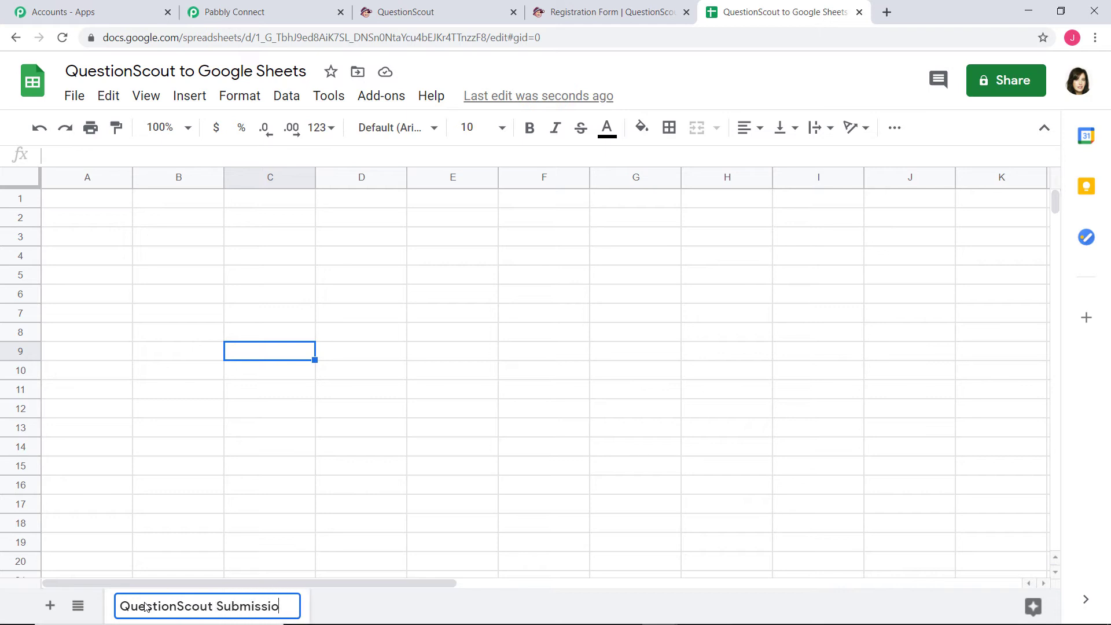
{"action": "type", "text": "ns"}
{"action": "key", "text": "Return"}
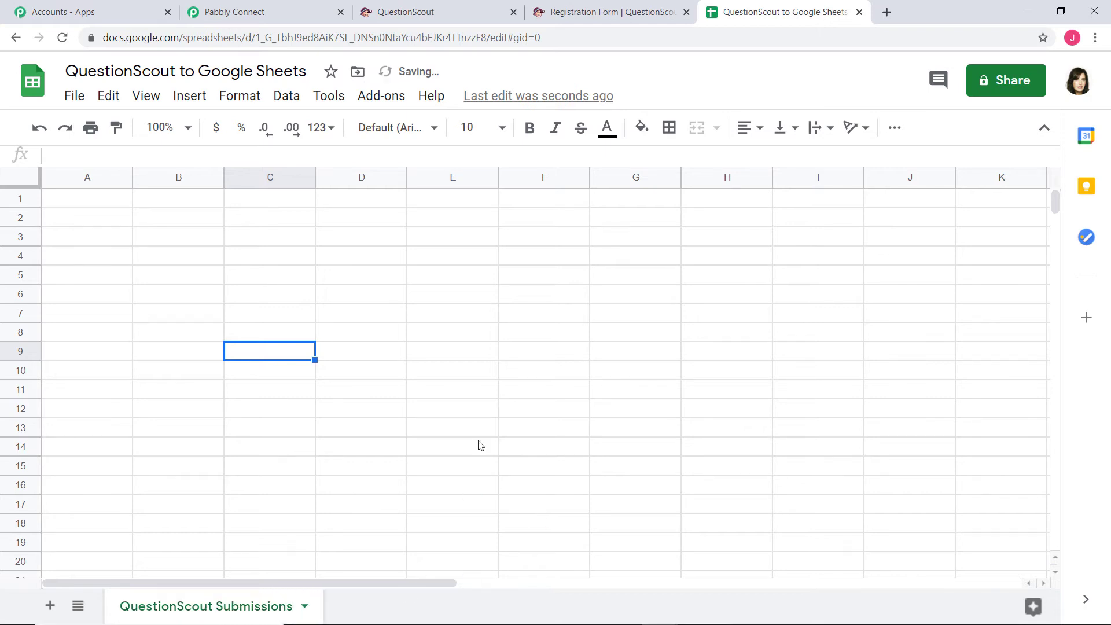
{"action": "left_click", "coordinate": [505, 411]}
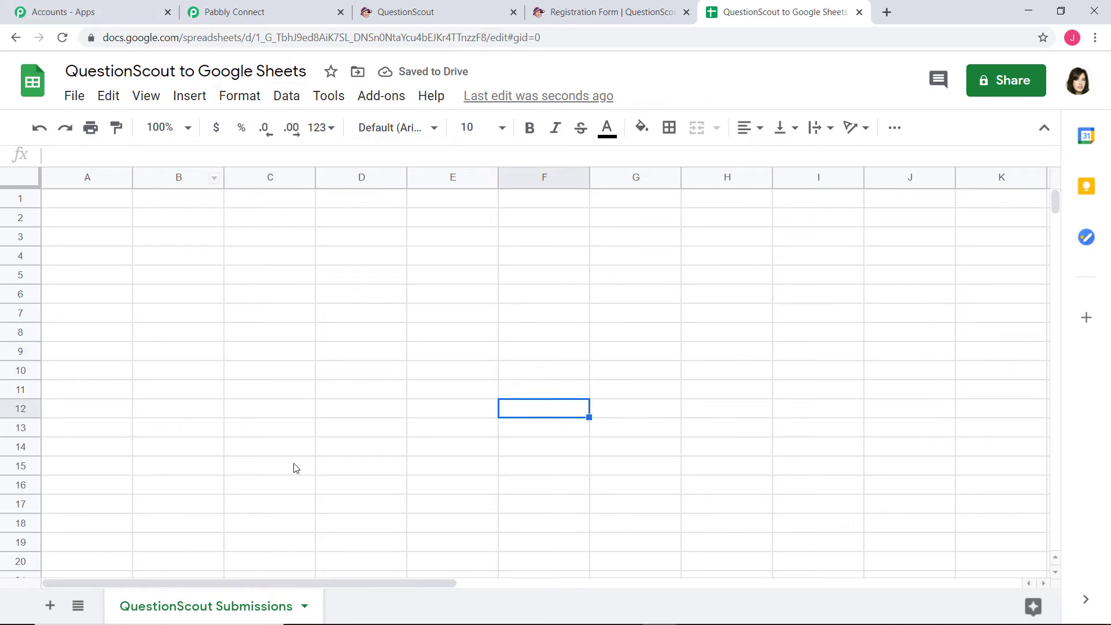
Enter the headers First Name, Last Name, Email and Skills in cells A1 to D1
{"action": "left_click", "coordinate": [100, 200]}
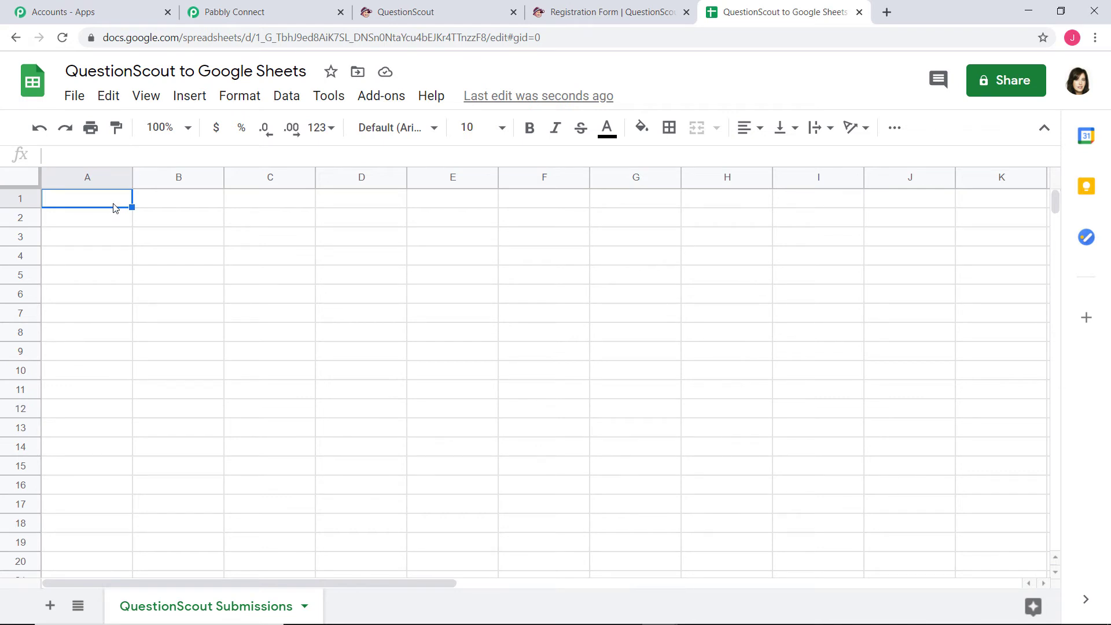
{"action": "type", "text": "First Name"}
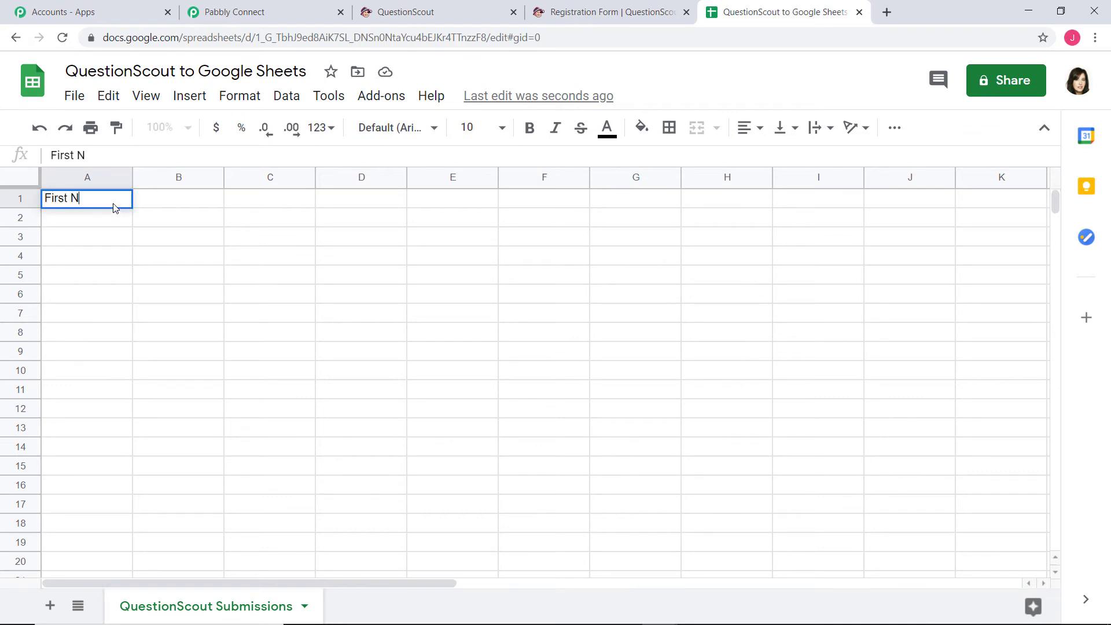
{"action": "left_click", "coordinate": [211, 203]}
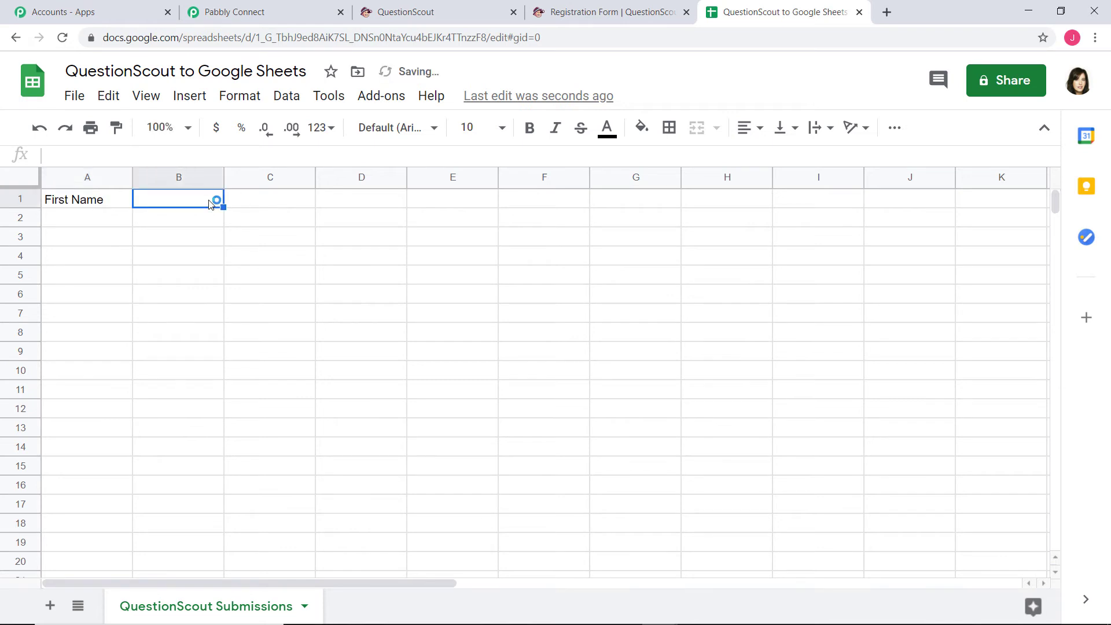
{"action": "type", "text": "Last Name"}
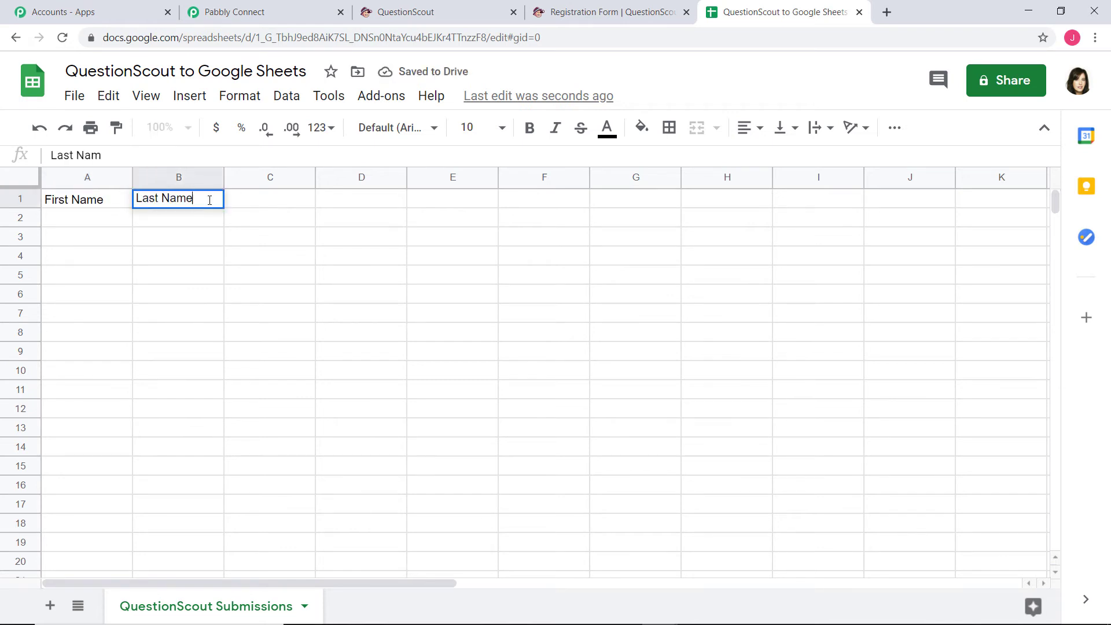
{"action": "left_click", "coordinate": [290, 200]}
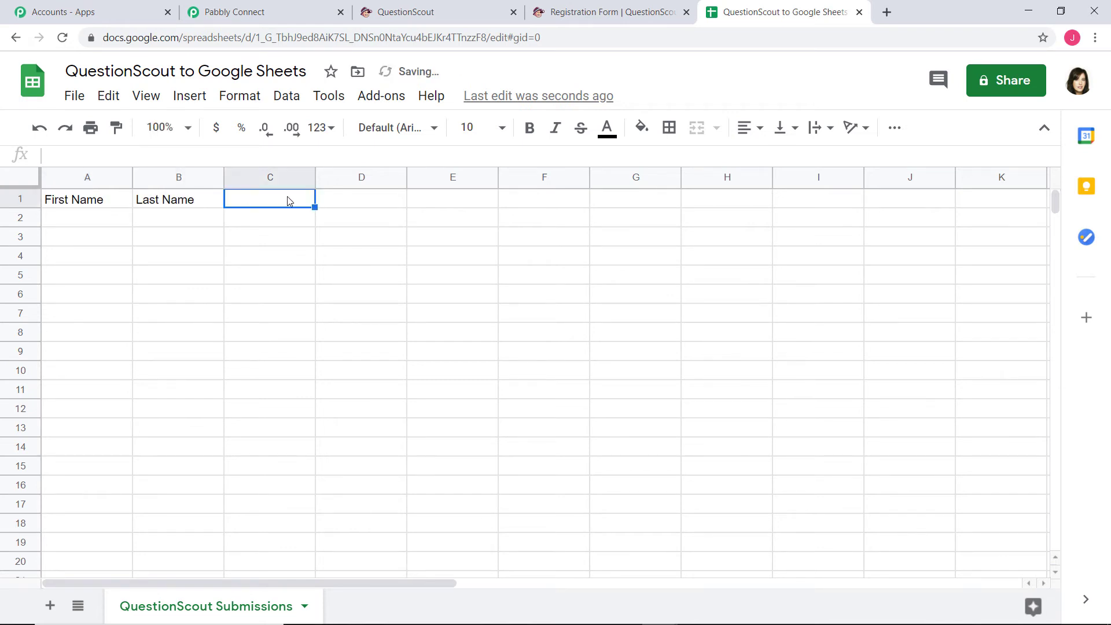
{"action": "type", "text": "Email"}
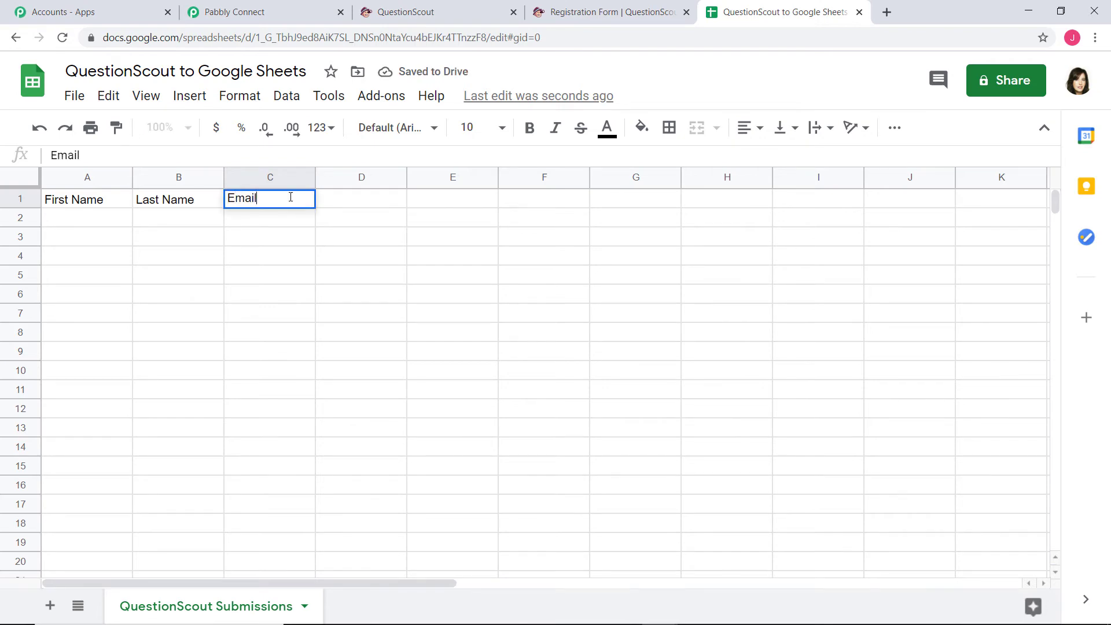
{"action": "left_click", "coordinate": [380, 204]}
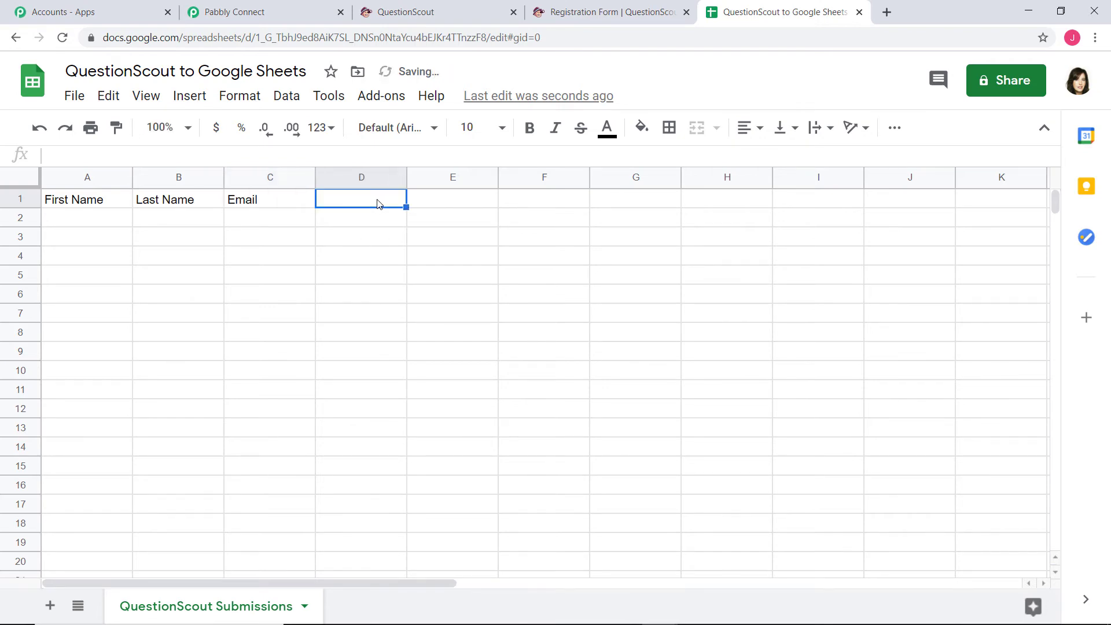
{"action": "type", "text": "Skills"}
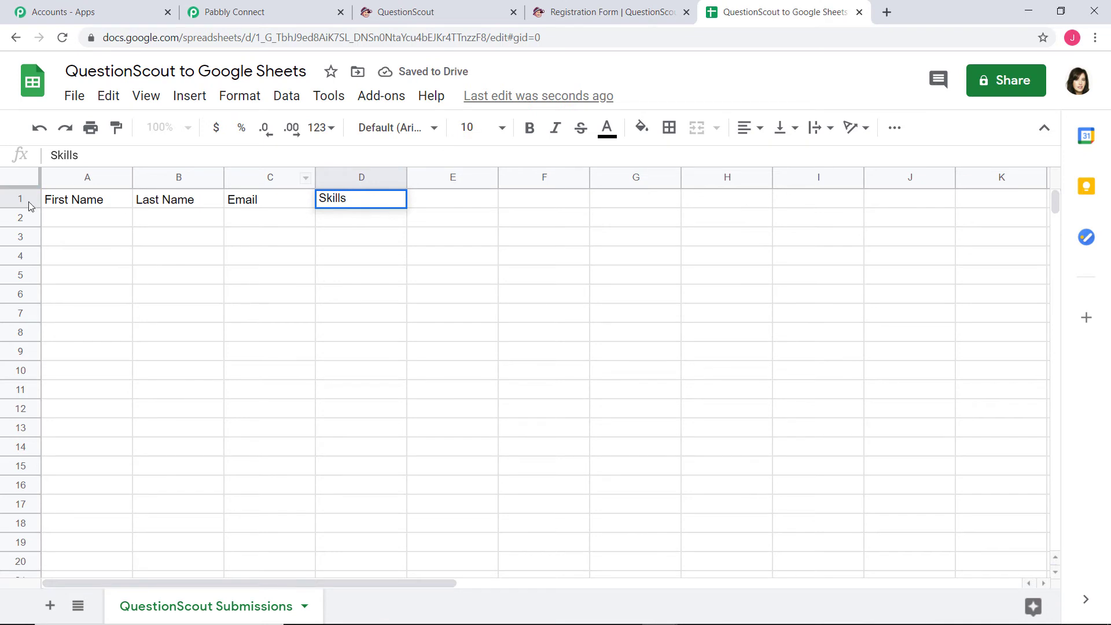
Make the header row 1 bold
{"action": "left_click", "coordinate": [21, 198]}
{"action": "key", "text": "ctrl+b"}
{"action": "left_click", "coordinate": [142, 250]}
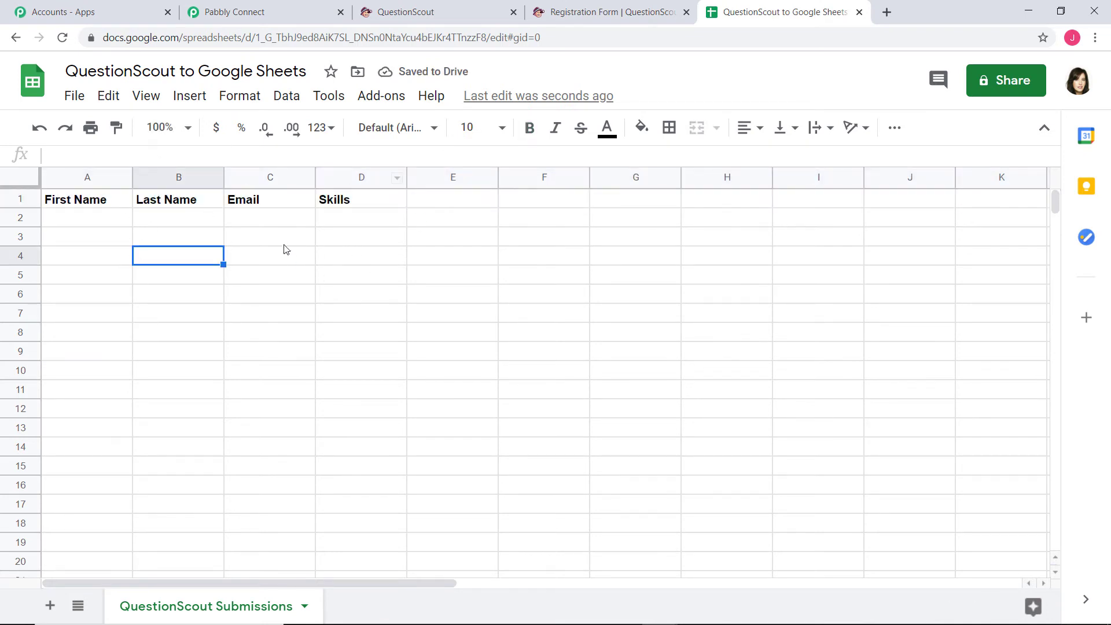
{"action": "left_click", "coordinate": [354, 311]}
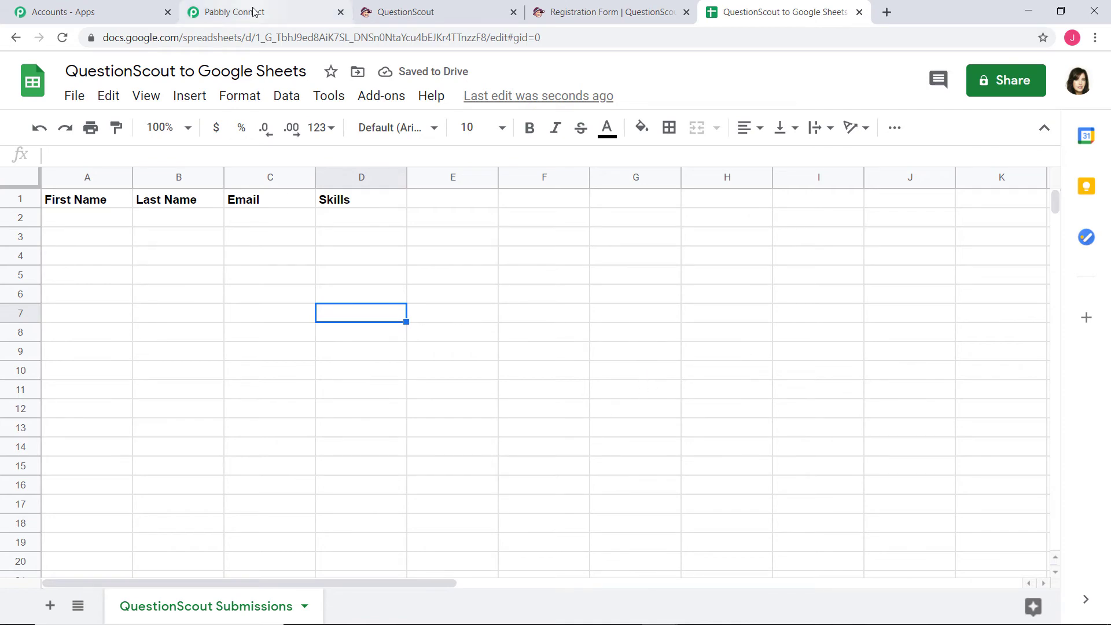
Connect the Add New Row action to Google Sheets, signing in and granting Drive and Sheets access
{"action": "left_click", "coordinate": [254, 12]}
{"action": "left_click", "coordinate": [574, 360]}
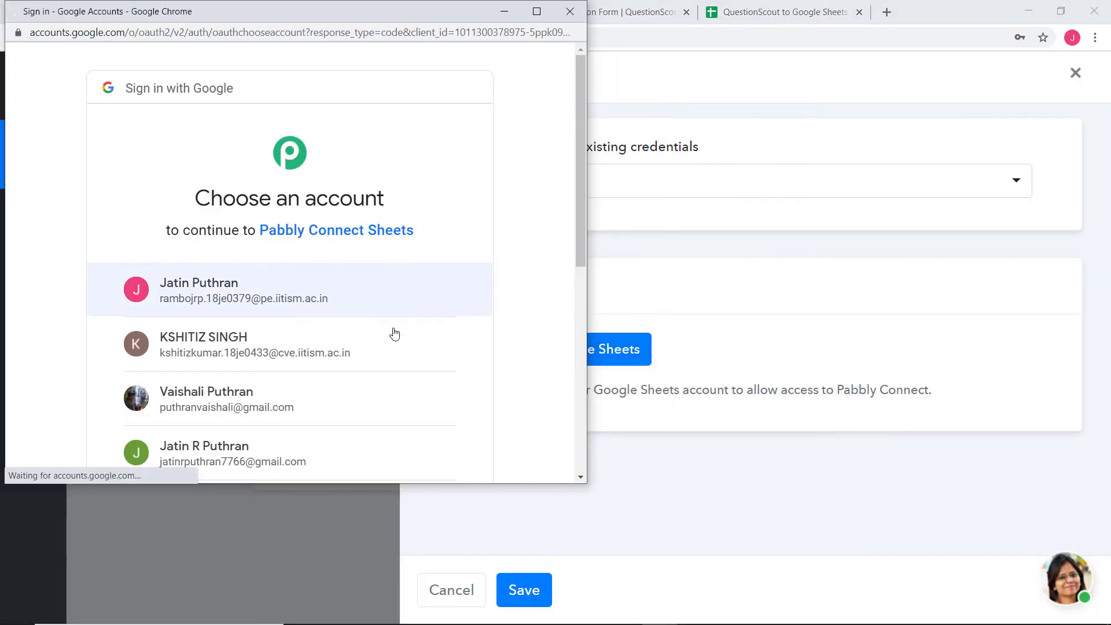
{"action": "scroll", "coordinate": [453, 335], "scroll_direction": "down", "scroll_amount": 5}
{"action": "scroll", "coordinate": [455, 337], "scroll_direction": "down", "scroll_amount": 3}
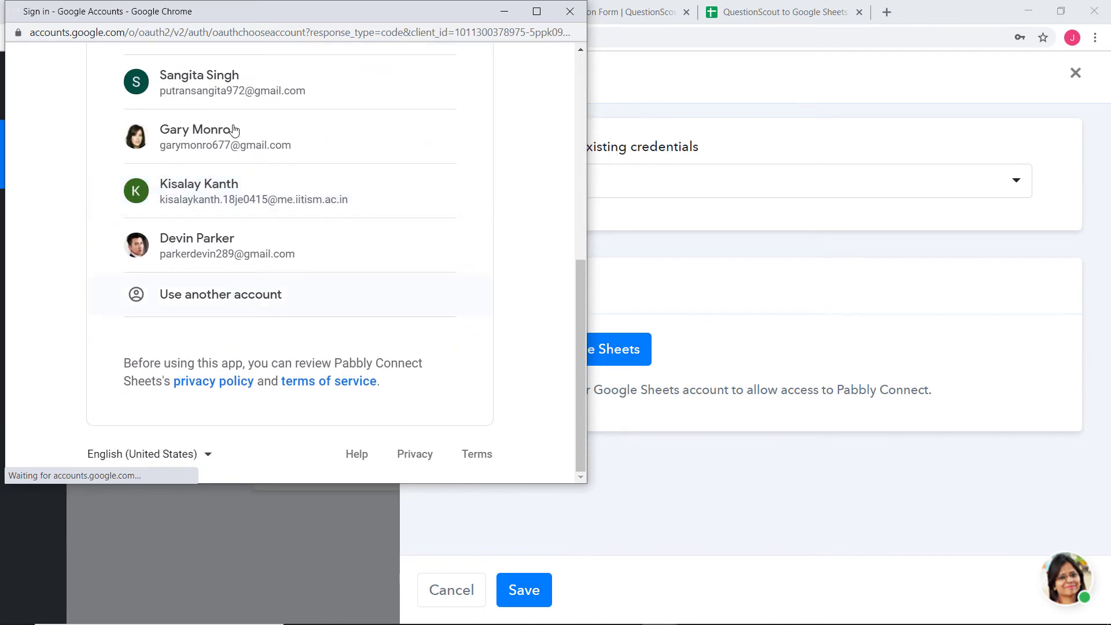
{"action": "left_click", "coordinate": [206, 139]}
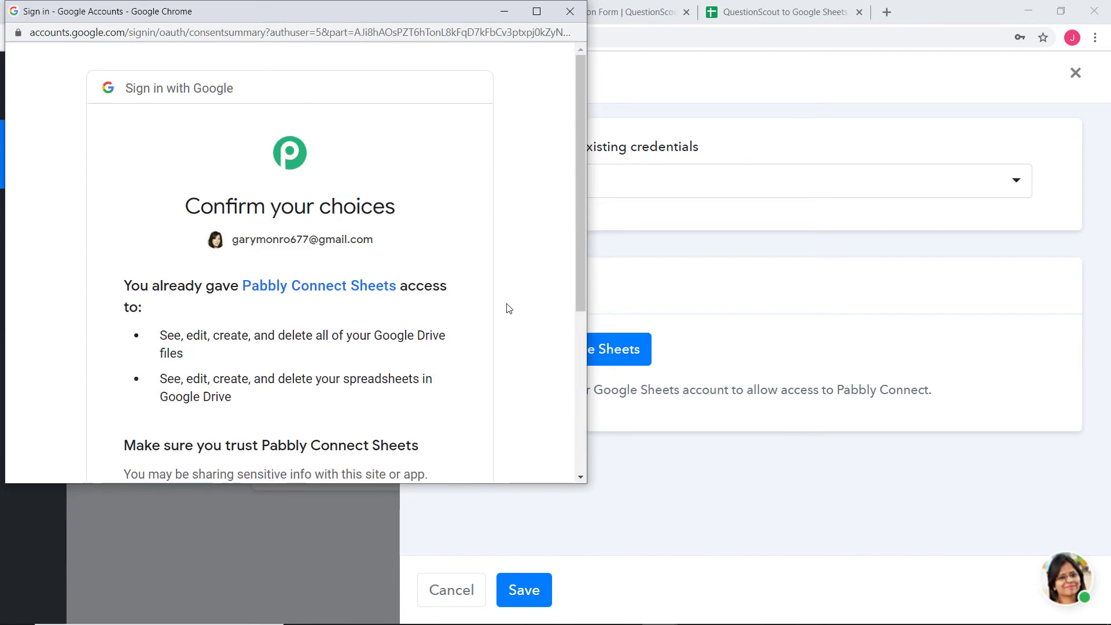
{"action": "scroll", "coordinate": [507, 306], "scroll_direction": "down", "scroll_amount": 4}
{"action": "left_click", "coordinate": [432, 353]}
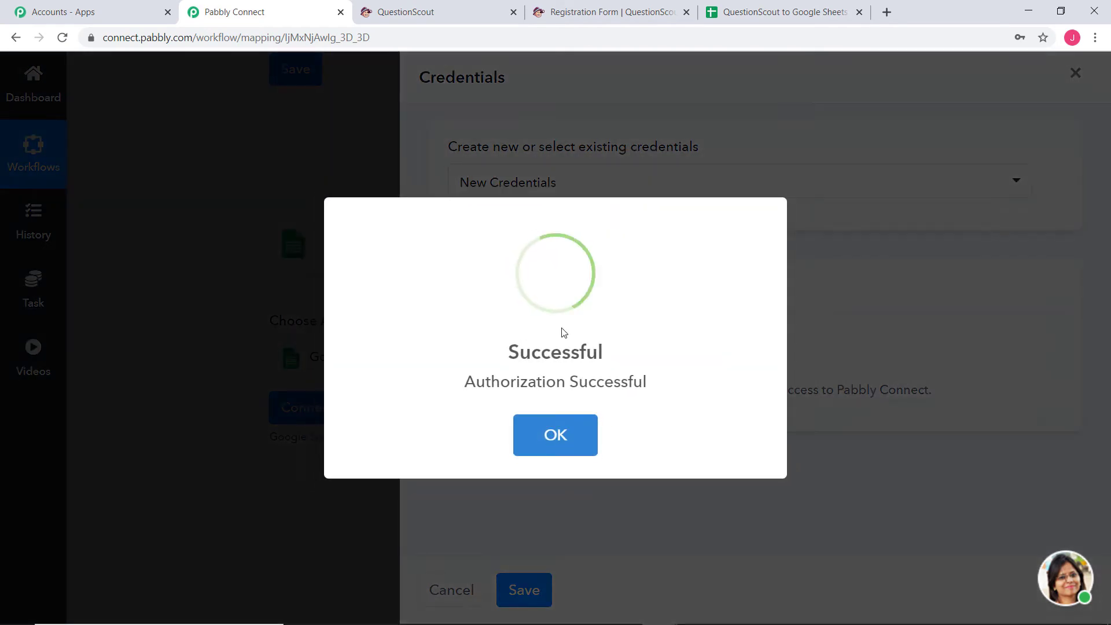
{"action": "left_click", "coordinate": [565, 434]}
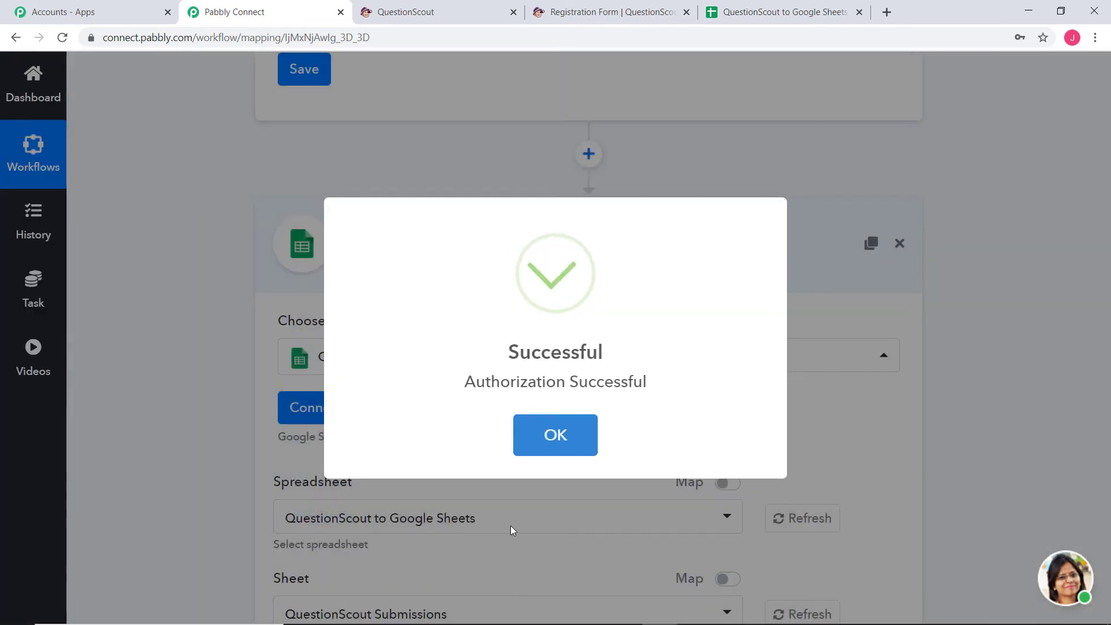
{"action": "left_click", "coordinate": [540, 436]}
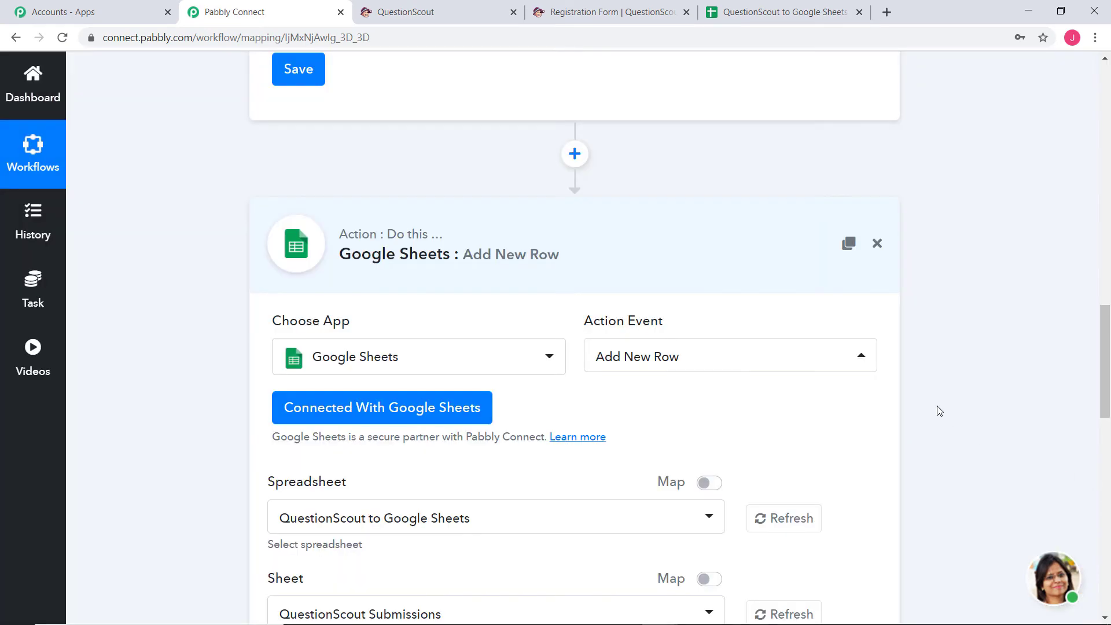
{"action": "scroll", "coordinate": [938, 408], "scroll_direction": "down", "scroll_amount": 5}
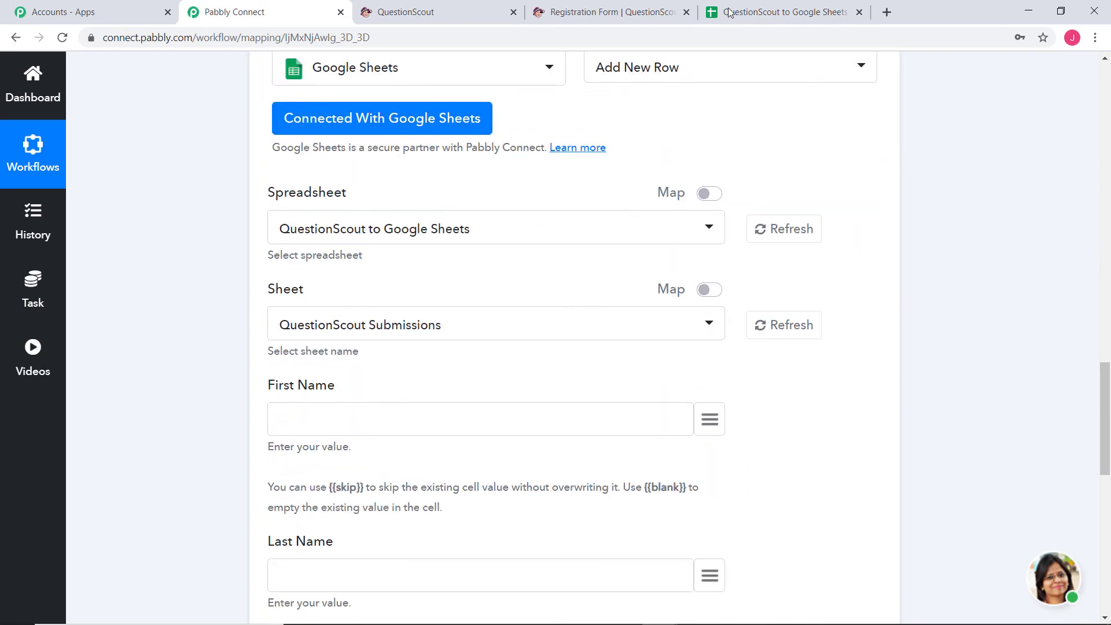
{"action": "left_click", "coordinate": [769, 12]}
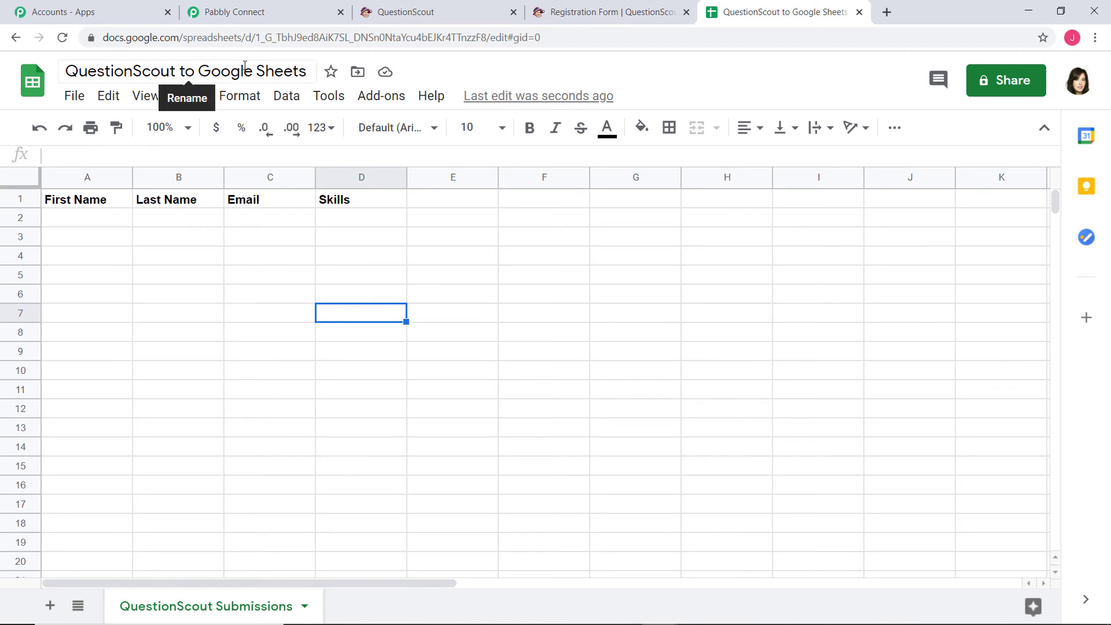
{"action": "left_click", "coordinate": [261, 12]}
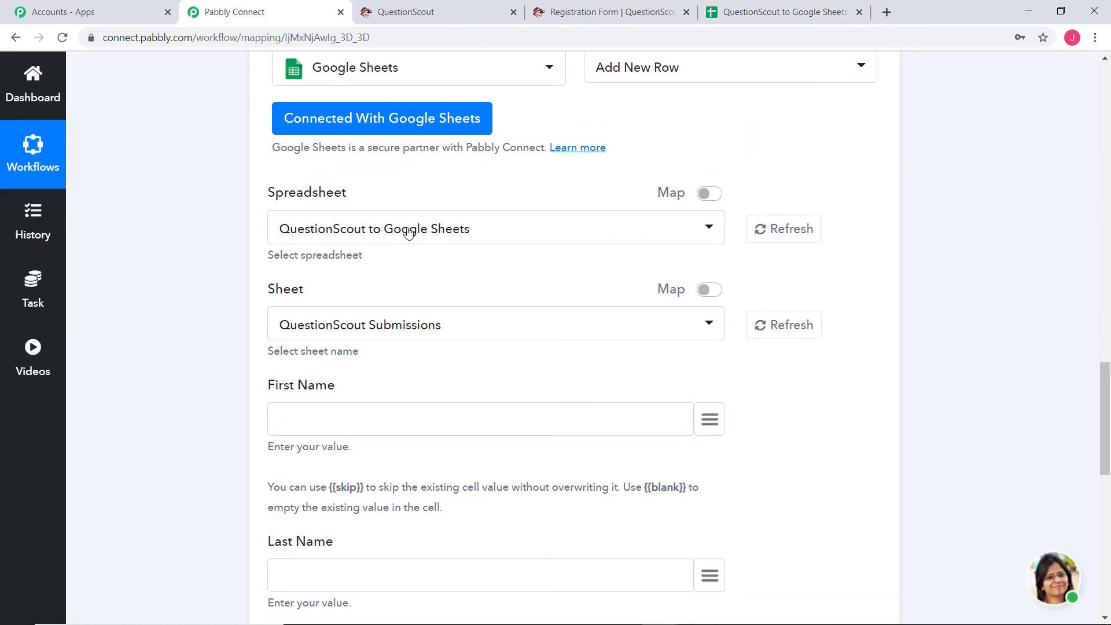
{"action": "left_click", "coordinate": [776, 11]}
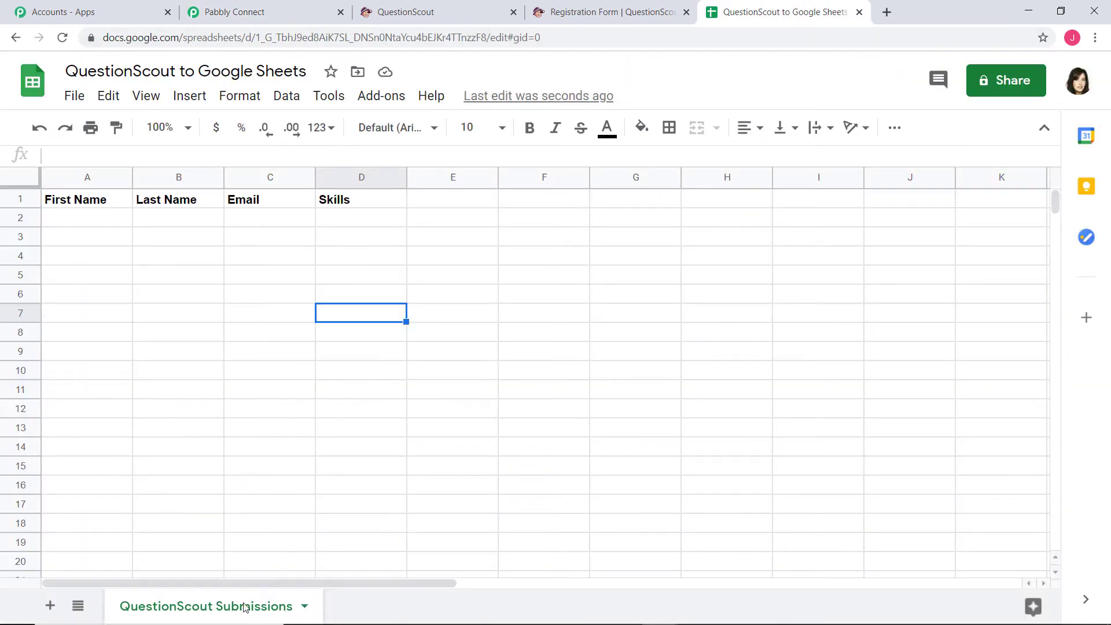
{"action": "left_click", "coordinate": [253, 8]}
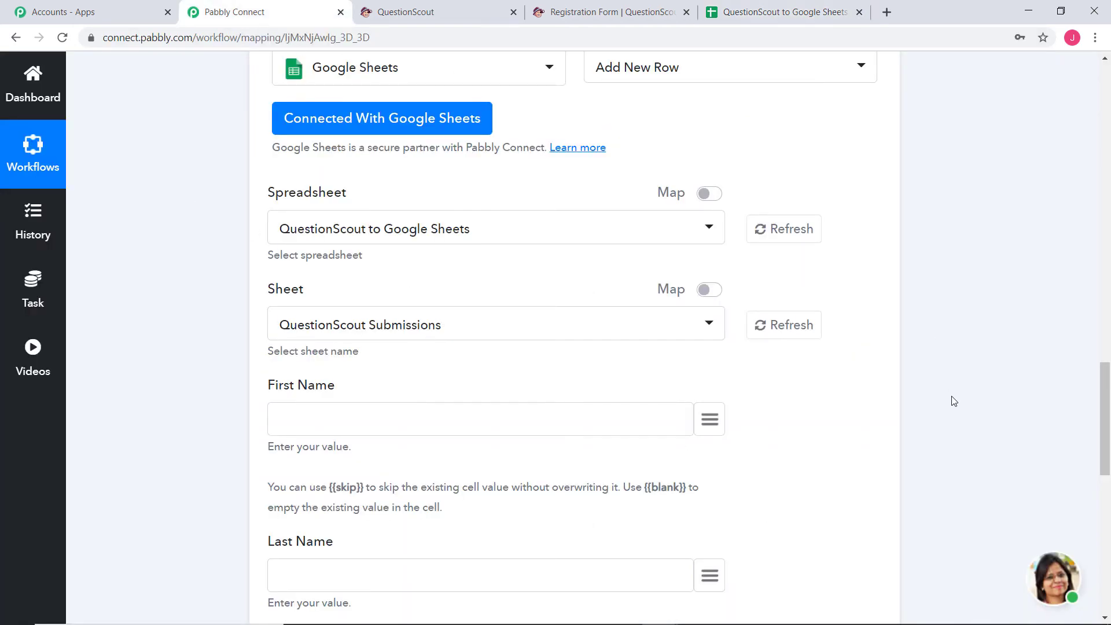
{"action": "scroll", "coordinate": [954, 401], "scroll_direction": "down", "scroll_amount": 5}
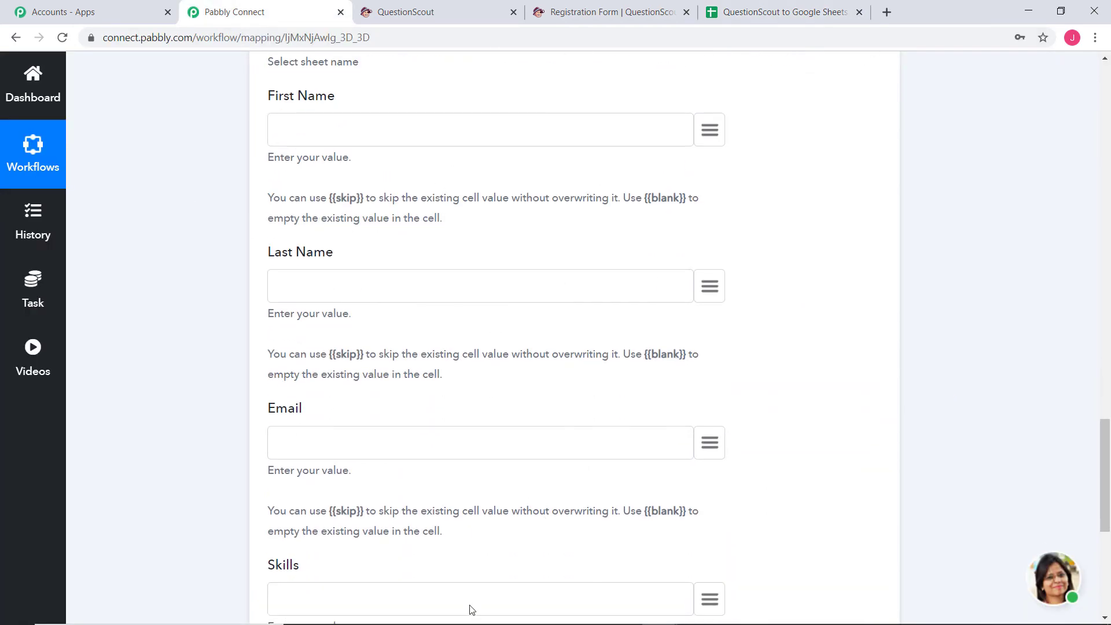
{"action": "left_click", "coordinate": [781, 14]}
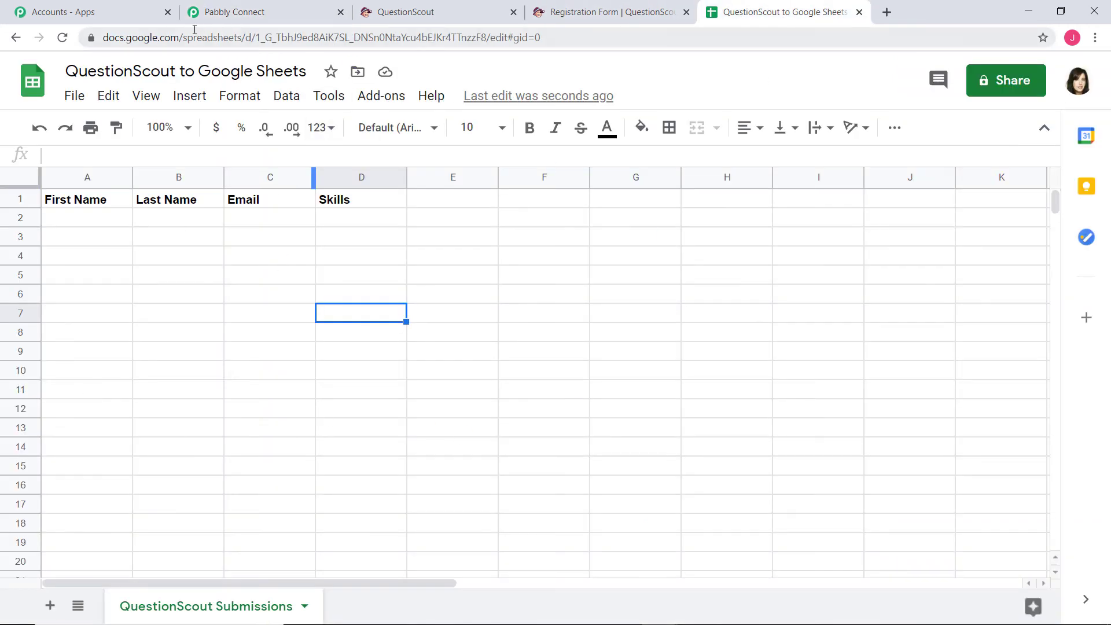
{"action": "left_click", "coordinate": [278, 13]}
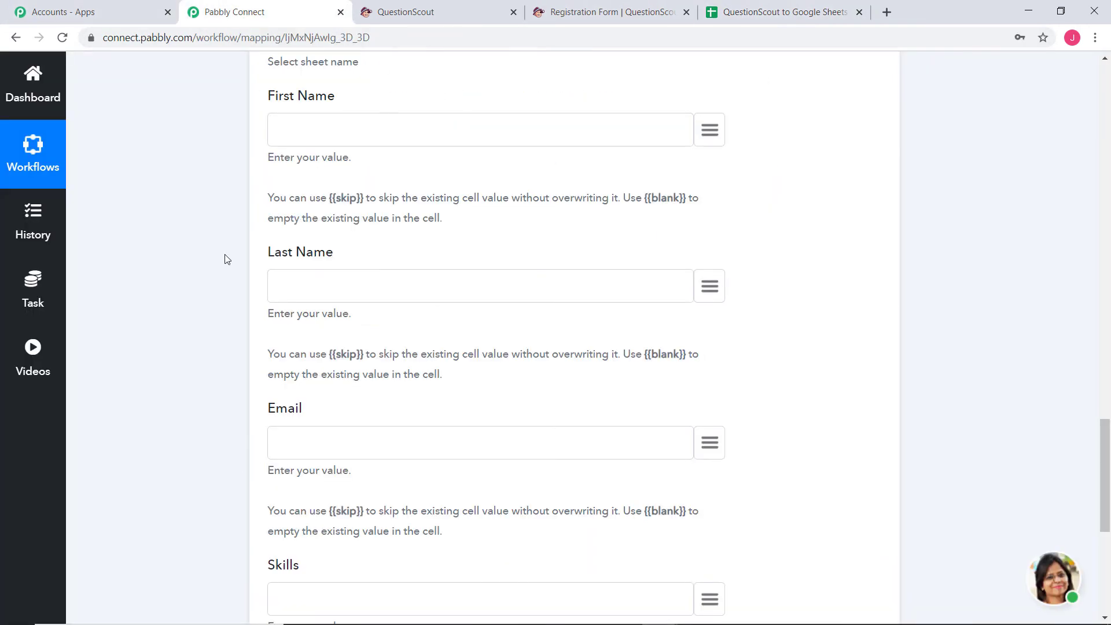
Map the First Name and Last Name columns to the form's first-name and last-name answers
{"action": "left_click", "coordinate": [710, 130]}
{"action": "type", "text": "fi"}
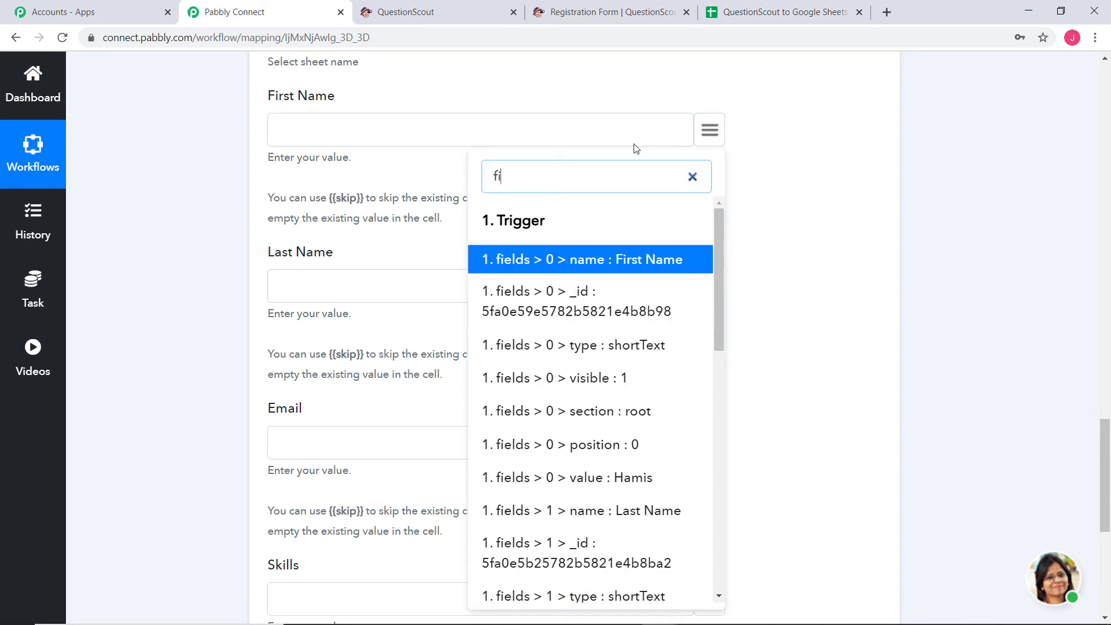
{"action": "left_click", "coordinate": [638, 478]}
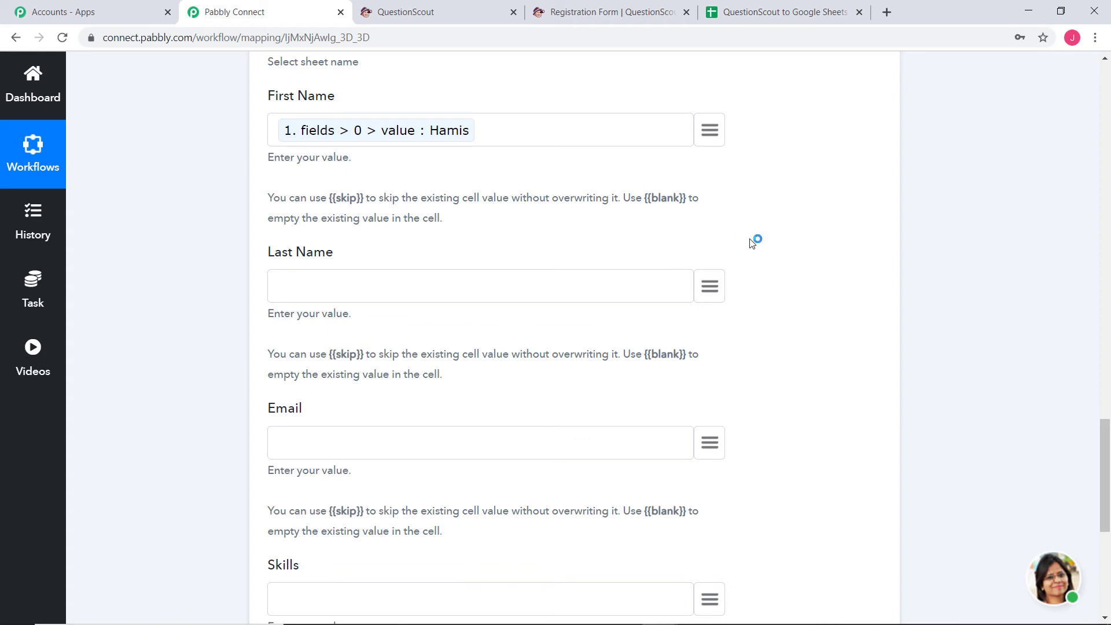
{"action": "left_click", "coordinate": [710, 286]}
{"action": "type", "text": "cas"}
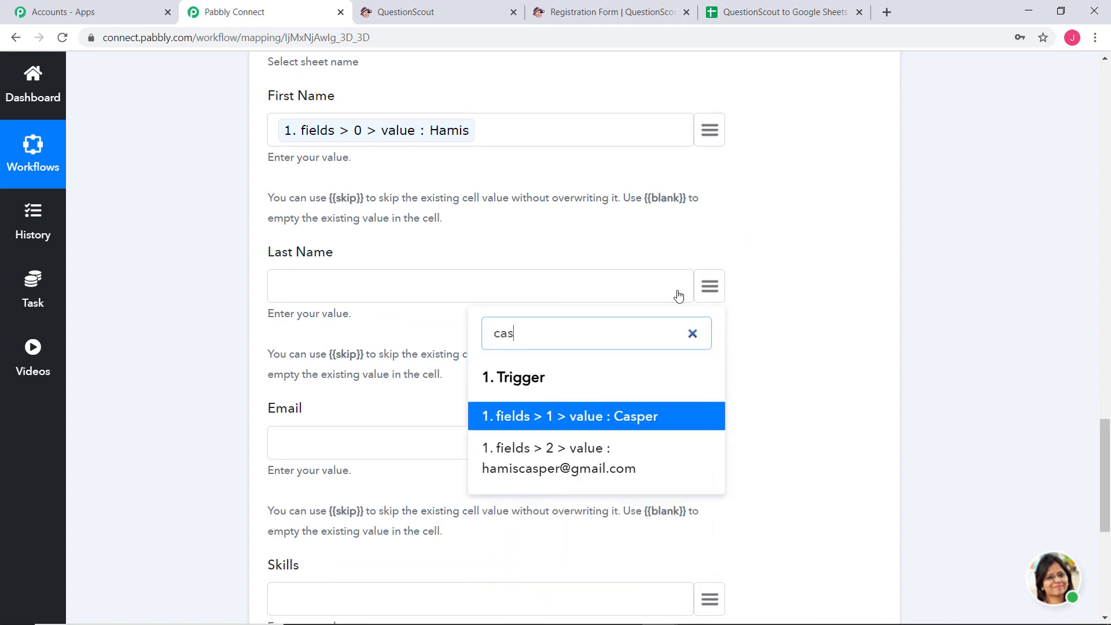
{"action": "left_click", "coordinate": [628, 416]}
Map the Email column to the form's email answer and Skills to the Python skill answer
{"action": "left_click", "coordinate": [710, 443]}
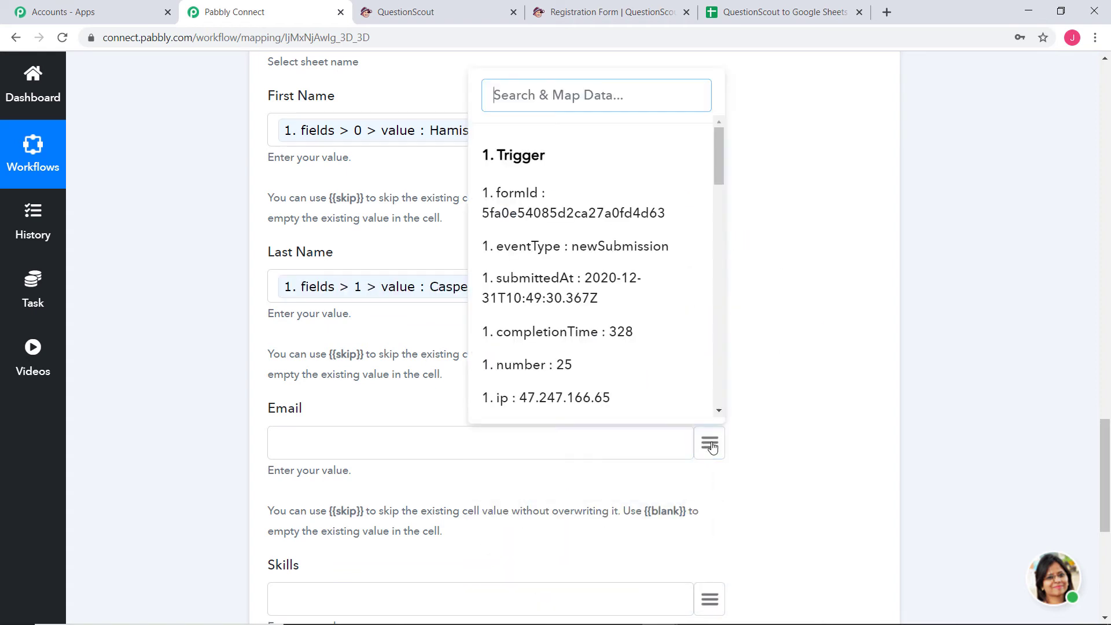
{"action": "type", "text": "ha"}
{"action": "scroll", "coordinate": [582, 373], "scroll_direction": "down", "scroll_amount": 5}
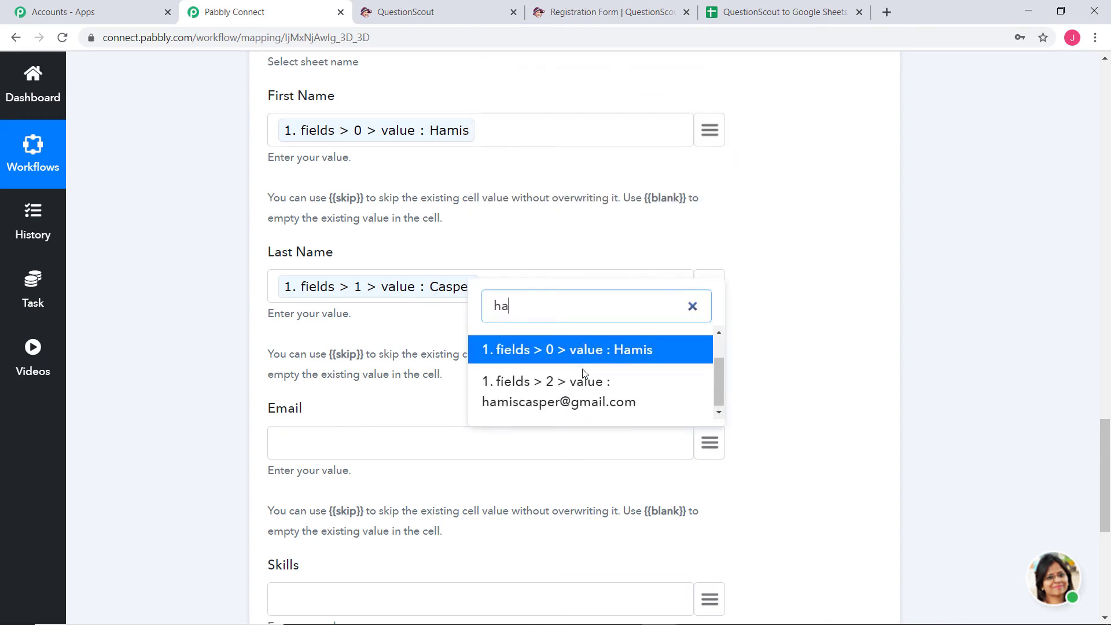
{"action": "left_click", "coordinate": [593, 252]}
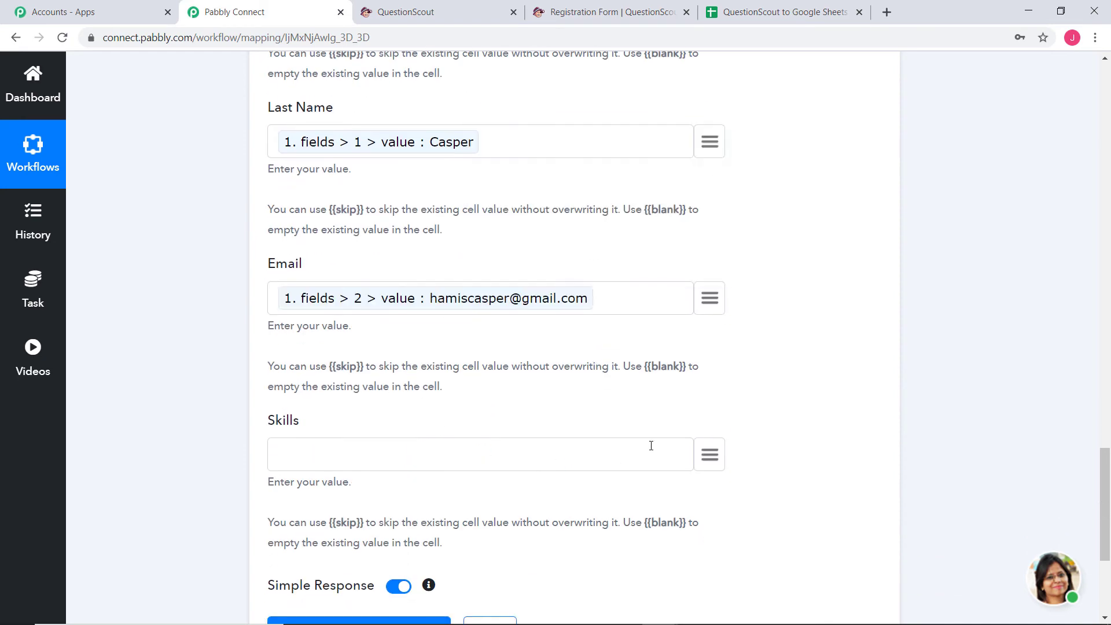
{"action": "left_click", "coordinate": [706, 462]}
{"action": "scroll", "coordinate": [536, 299], "scroll_direction": "down", "scroll_amount": 4}
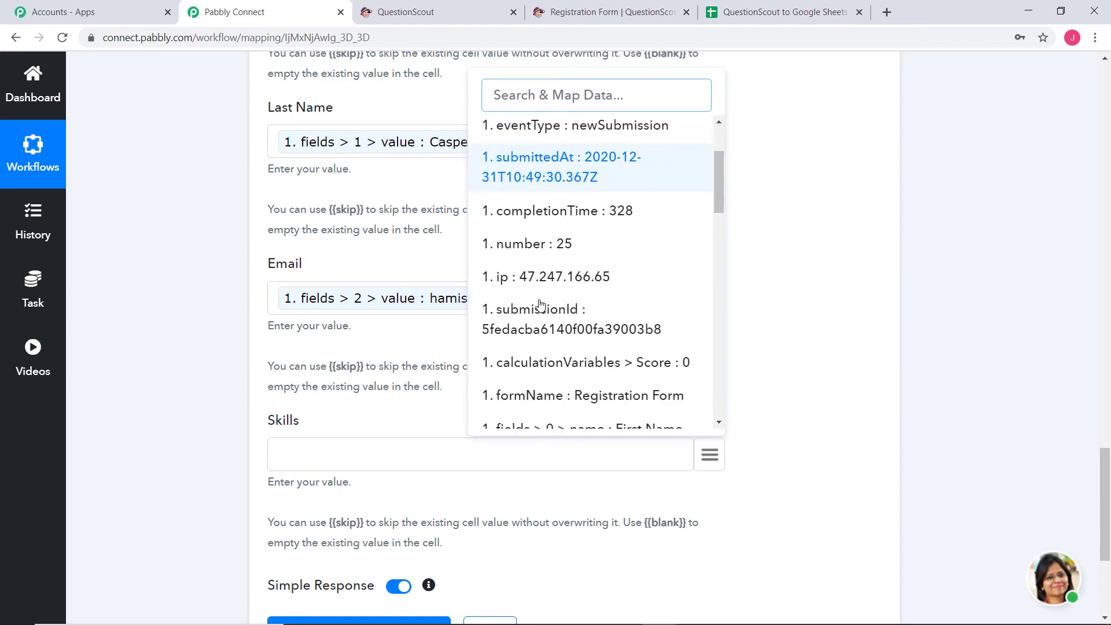
{"action": "scroll", "coordinate": [541, 304], "scroll_direction": "down", "scroll_amount": 8}
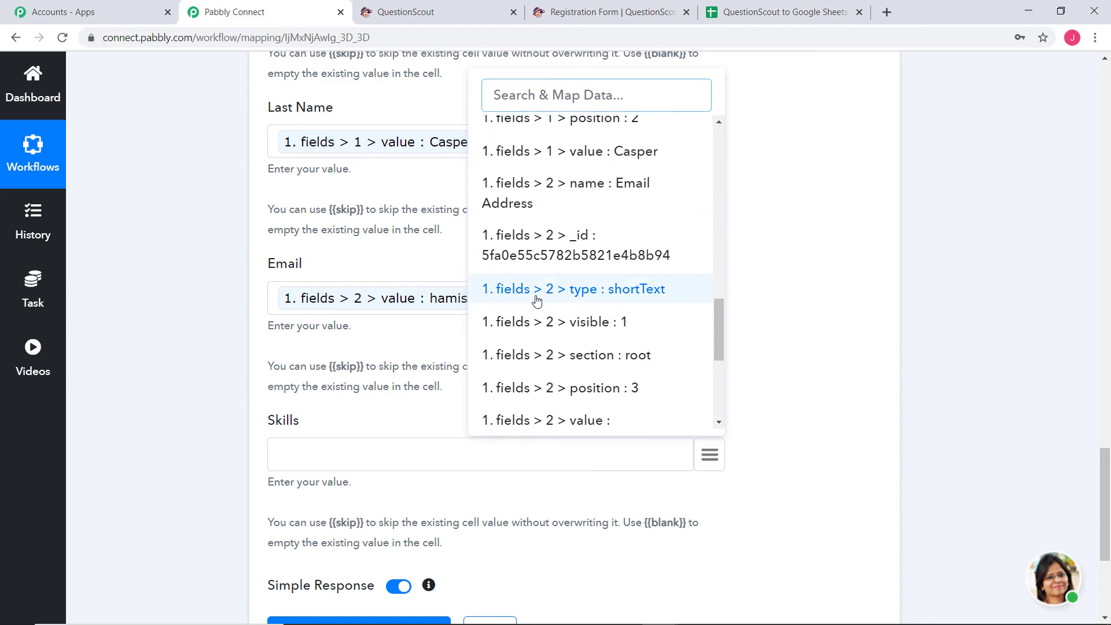
{"action": "scroll", "coordinate": [537, 299], "scroll_direction": "down", "scroll_amount": 4}
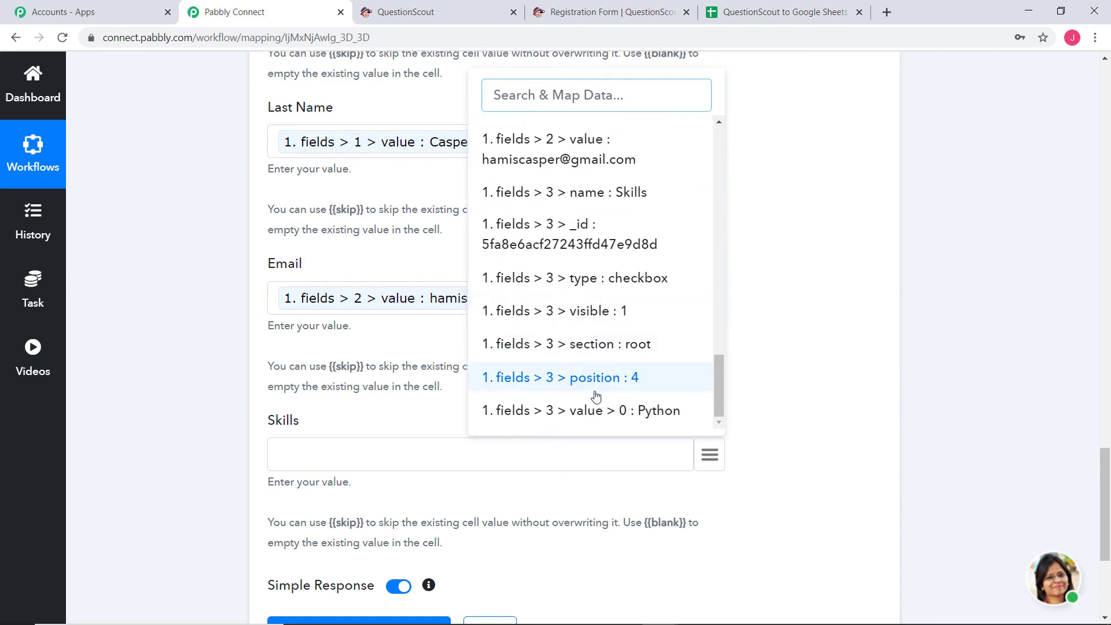
{"action": "left_click", "coordinate": [651, 410]}
{"action": "scroll", "coordinate": [896, 379], "scroll_direction": "down", "scroll_amount": 5}
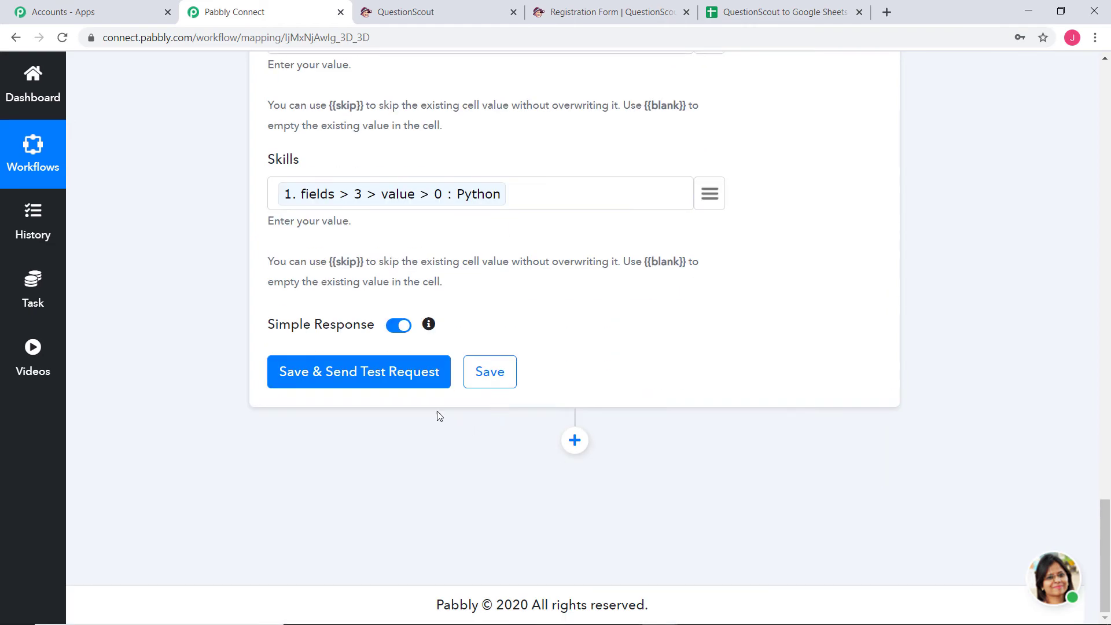
Send a test request that writes row A2:D2 to QuestionScout Submissions, then save the action
{"action": "left_click", "coordinate": [385, 372]}
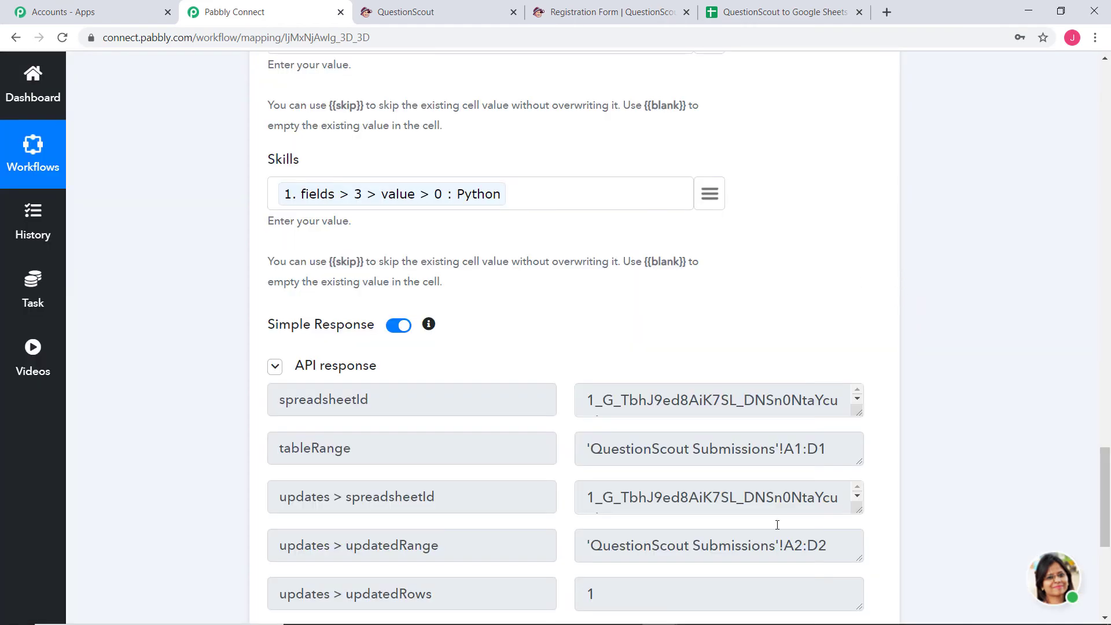
{"action": "scroll", "coordinate": [1005, 415], "scroll_direction": "down", "scroll_amount": 5}
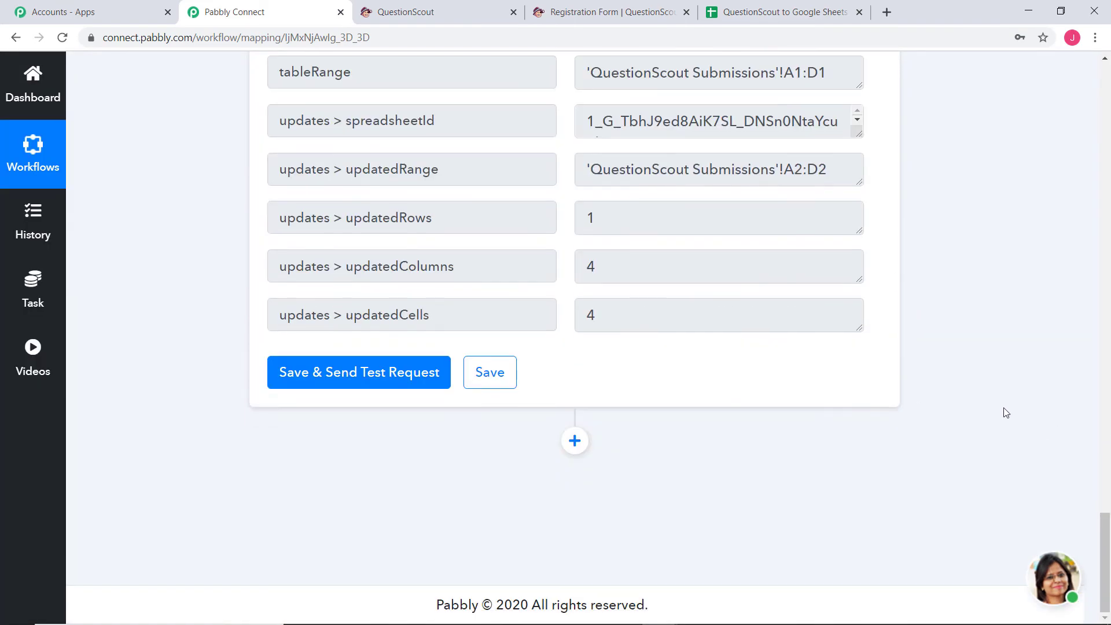
{"action": "left_click", "coordinate": [510, 379]}
Widen column C of the QuestionScout Submissions sheet so the full test email address shows
{"action": "left_click", "coordinate": [793, 12]}
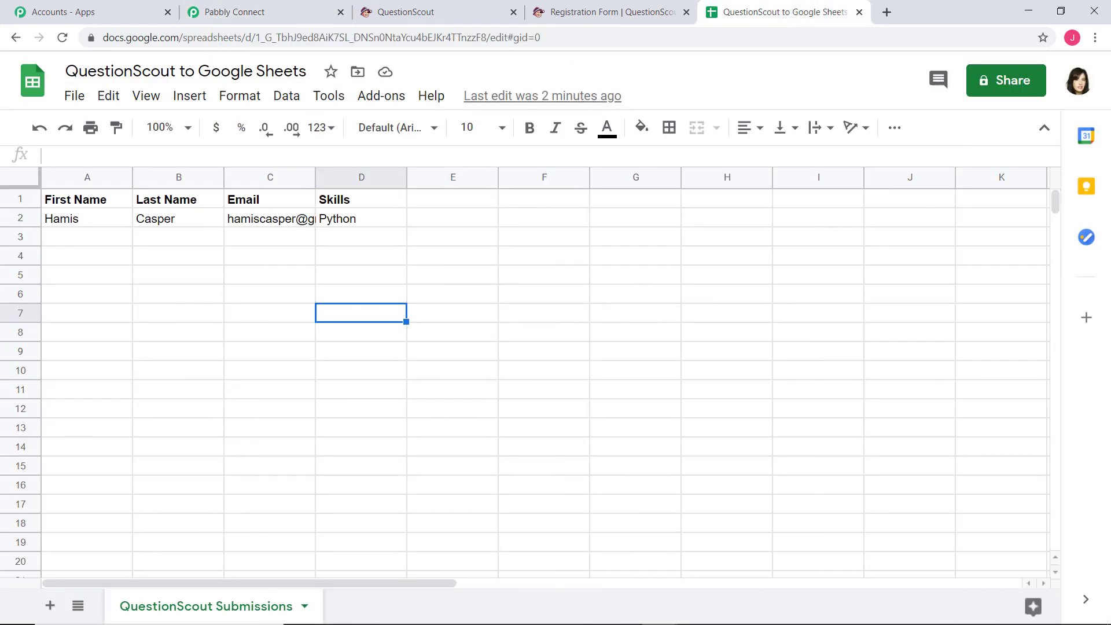
{"action": "left_click_drag", "start_coordinate": [315, 177], "coordinate": [405, 181]}
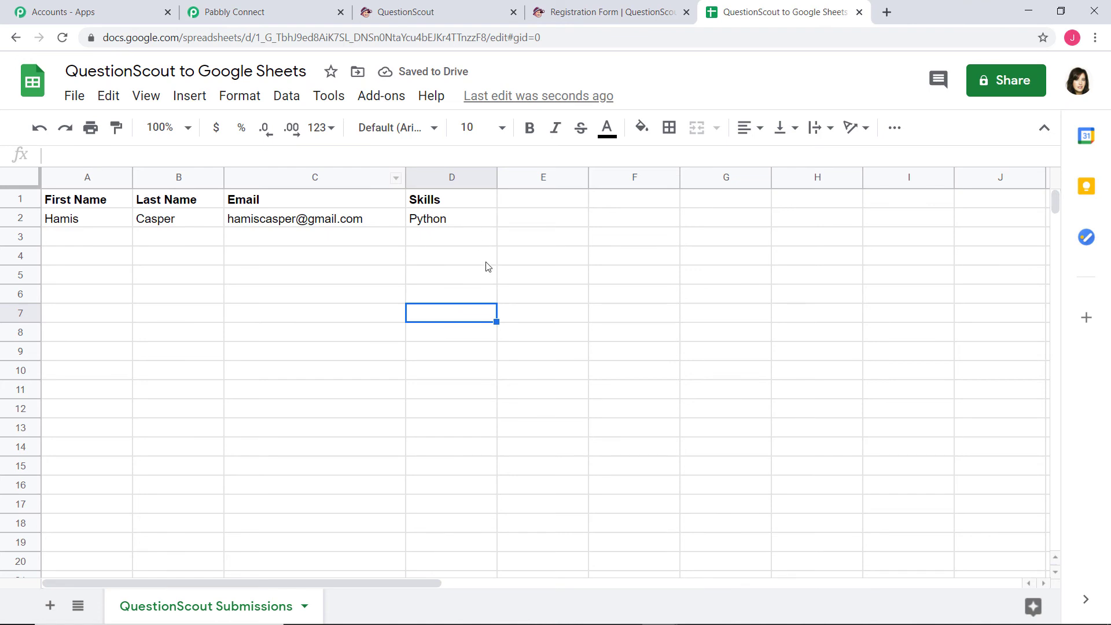
{"action": "left_click", "coordinate": [613, 292]}
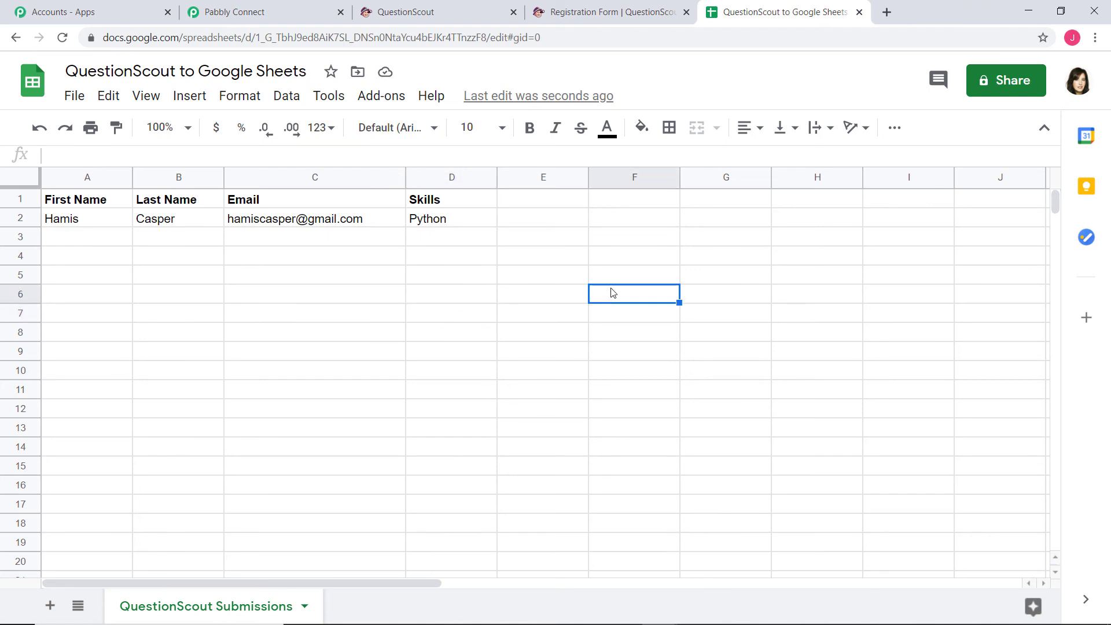
{"action": "left_click", "coordinate": [509, 258]}
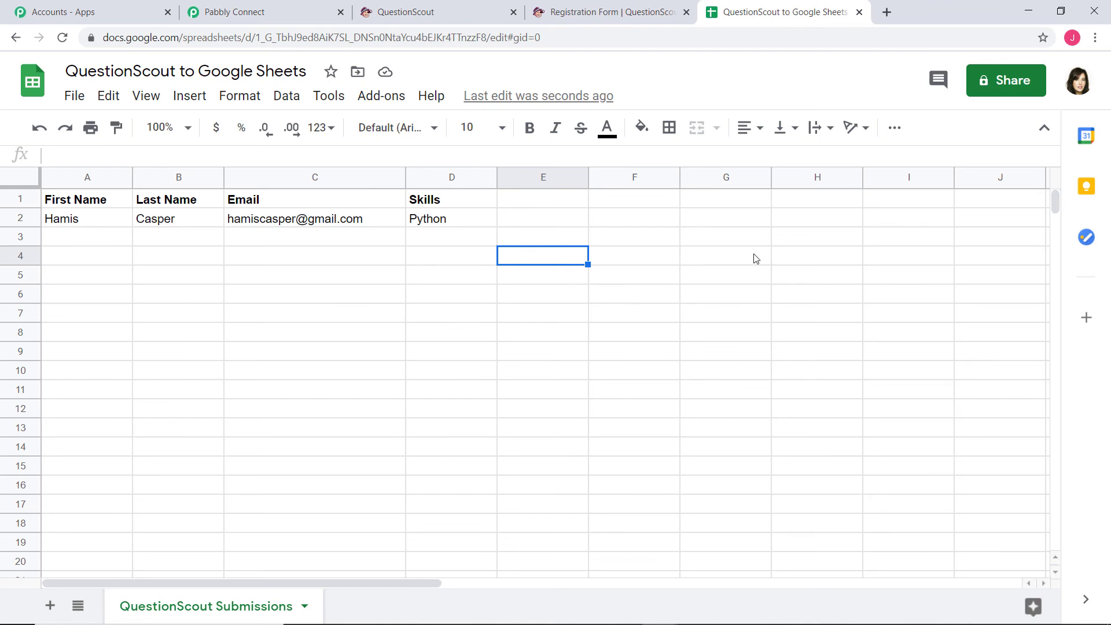
Reload the Registration Form and enter a first name, last name and email address
{"action": "left_click", "coordinate": [600, 12]}
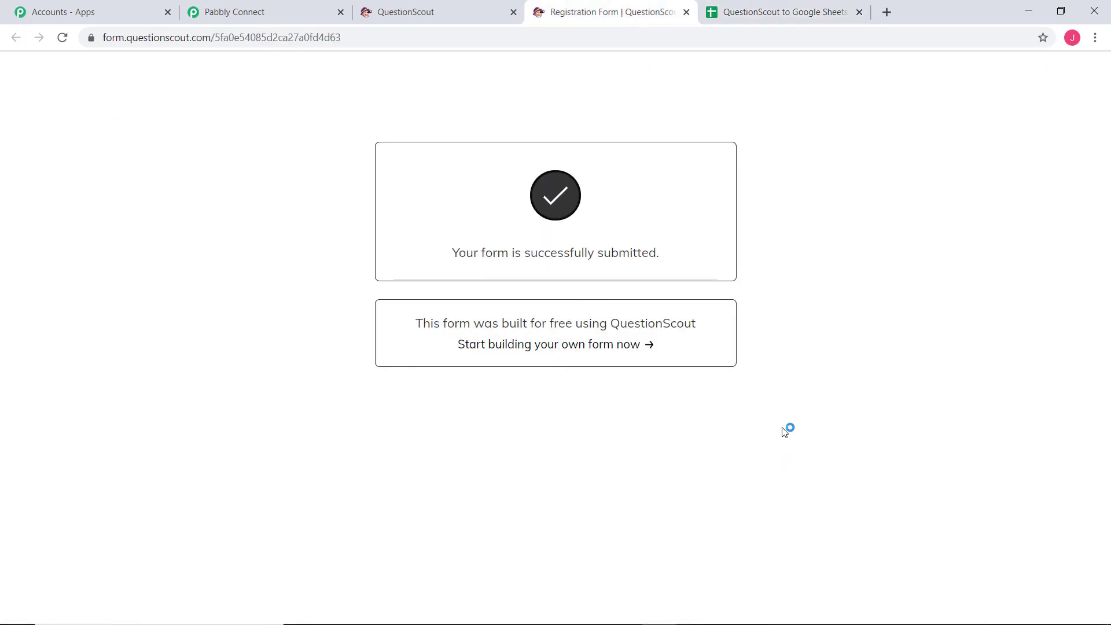
{"action": "left_click", "coordinate": [63, 38]}
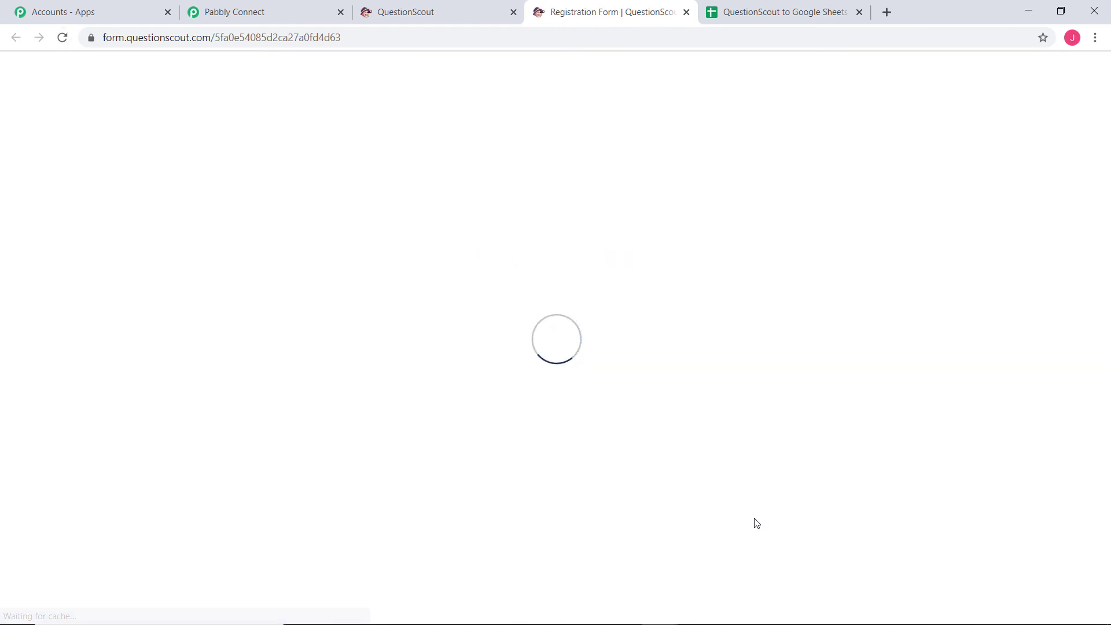
{"action": "left_click", "coordinate": [386, 149]}
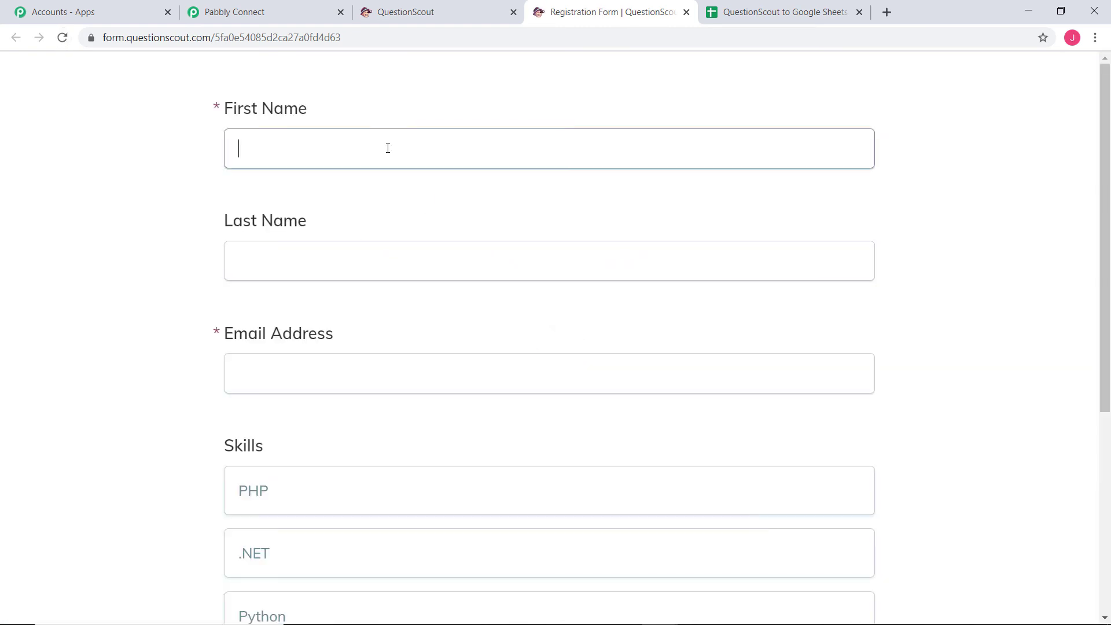
{"action": "left_click", "coordinate": [387, 262]}
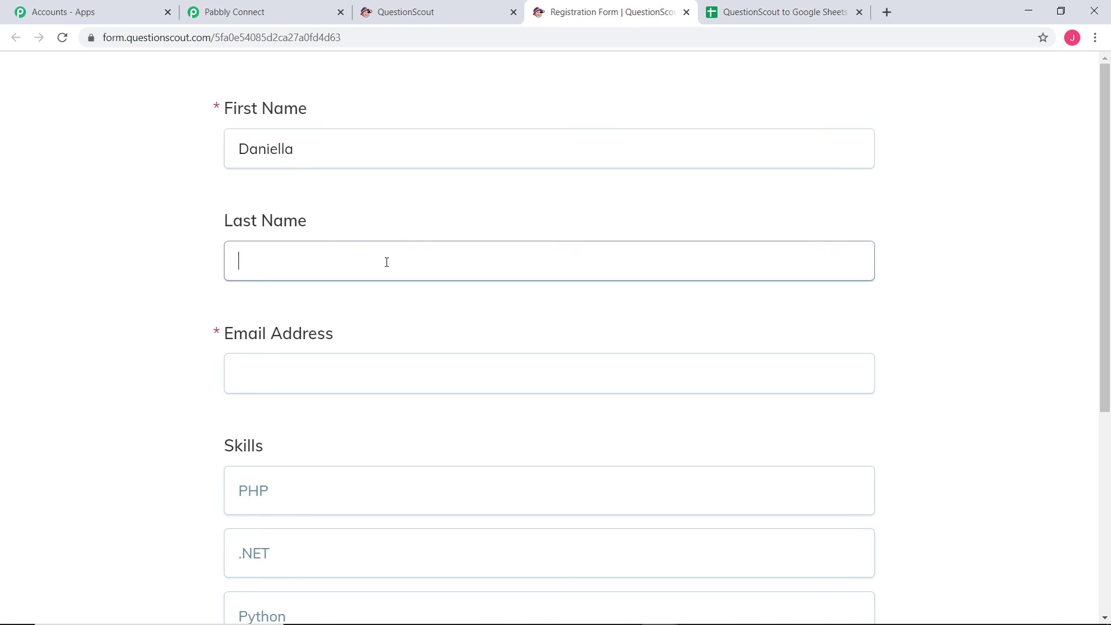
{"action": "left_click", "coordinate": [389, 365]}
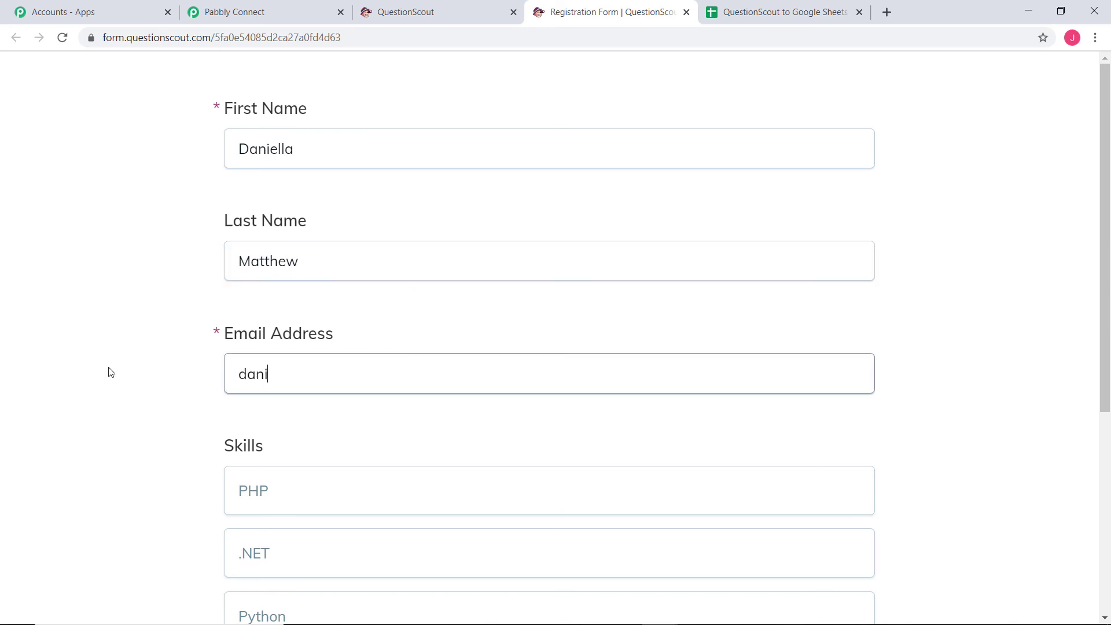
Choose COBOL as the skill and submit the registration
{"action": "scroll", "coordinate": [243, 395], "scroll_direction": "down", "scroll_amount": 6}
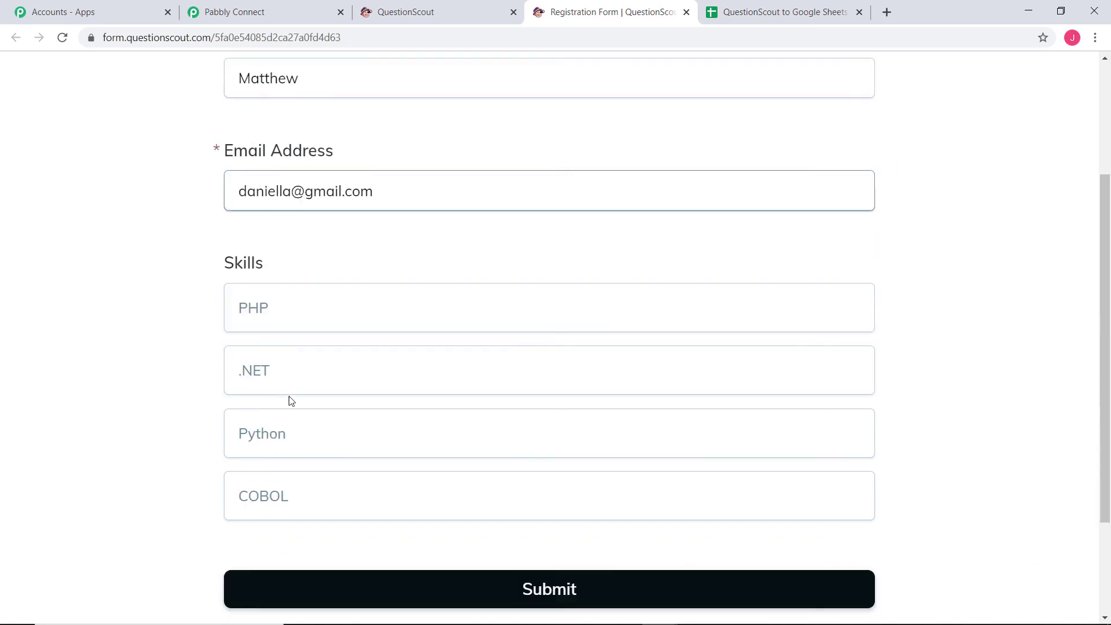
{"action": "left_click", "coordinate": [283, 351]}
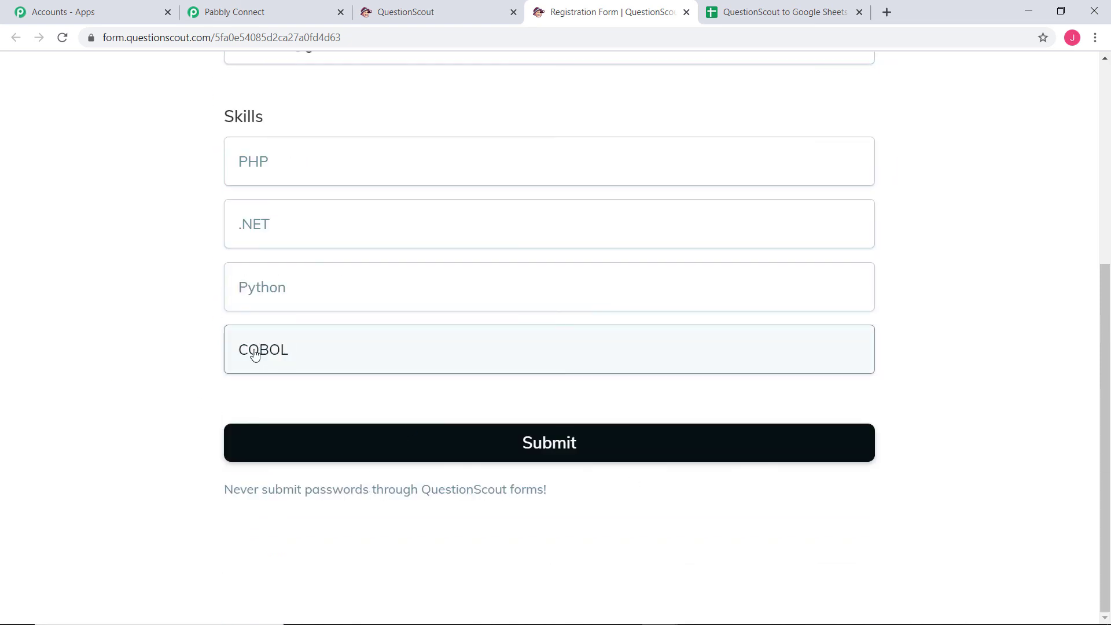
{"action": "left_click", "coordinate": [552, 435]}
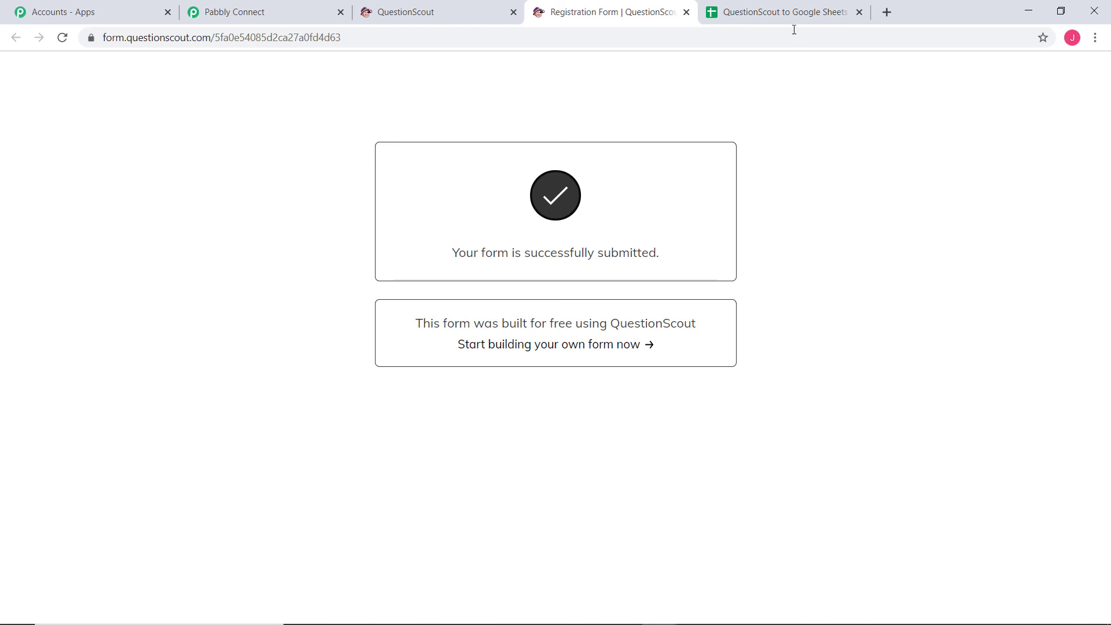
{"action": "left_click", "coordinate": [773, 16]}
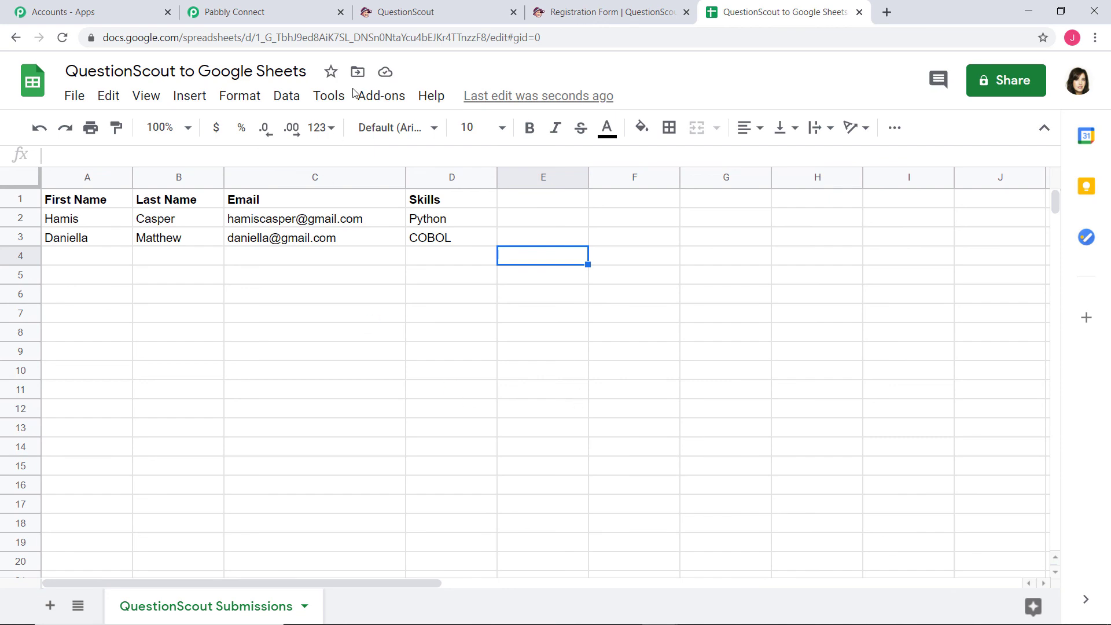
Return to the Pabbly Connect workflow after confirming the COBOL row 3 in the sheet
{"action": "left_click", "coordinate": [285, 13]}
Collapse the QuestionScout New Submission trigger card to show the whole workflow overview
{"action": "scroll", "coordinate": [1072, 453], "scroll_direction": "up", "scroll_amount": 10}
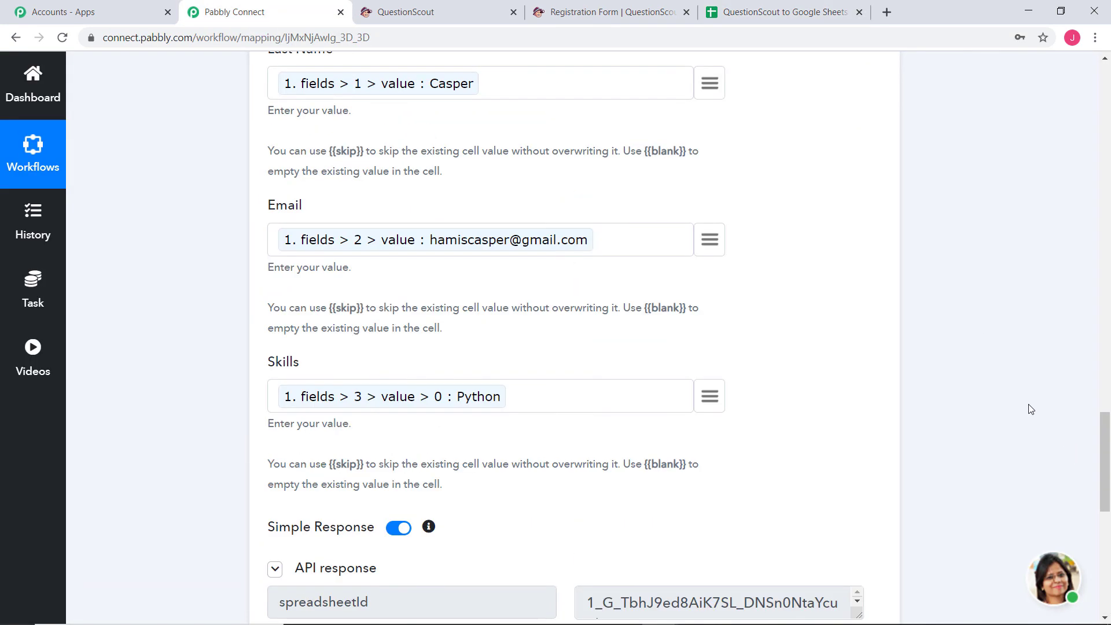
{"action": "scroll", "coordinate": [1030, 409], "scroll_direction": "up", "scroll_amount": 15}
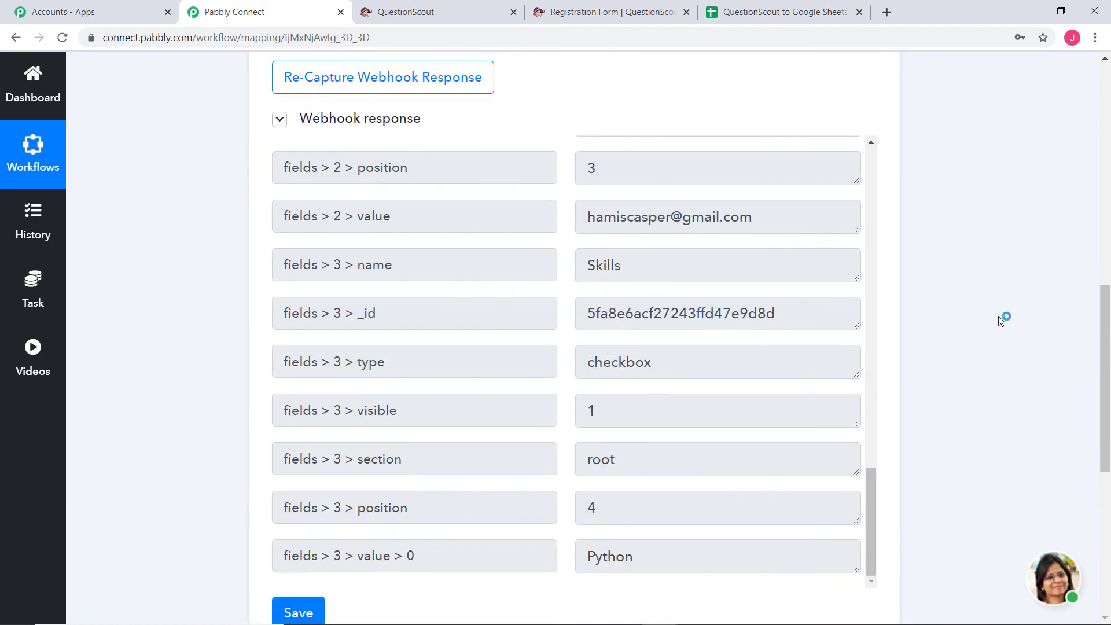
{"action": "scroll", "coordinate": [1002, 321], "scroll_direction": "up", "scroll_amount": 12}
{"action": "left_click", "coordinate": [749, 307]}
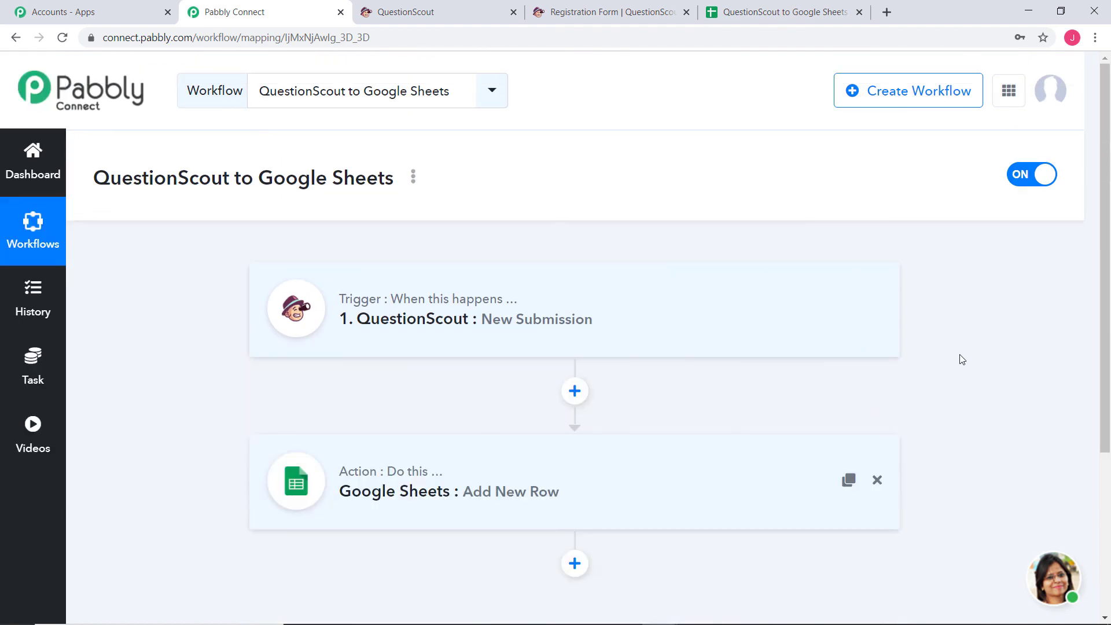
{"action": "scroll", "coordinate": [960, 364], "scroll_direction": "down", "scroll_amount": 3}
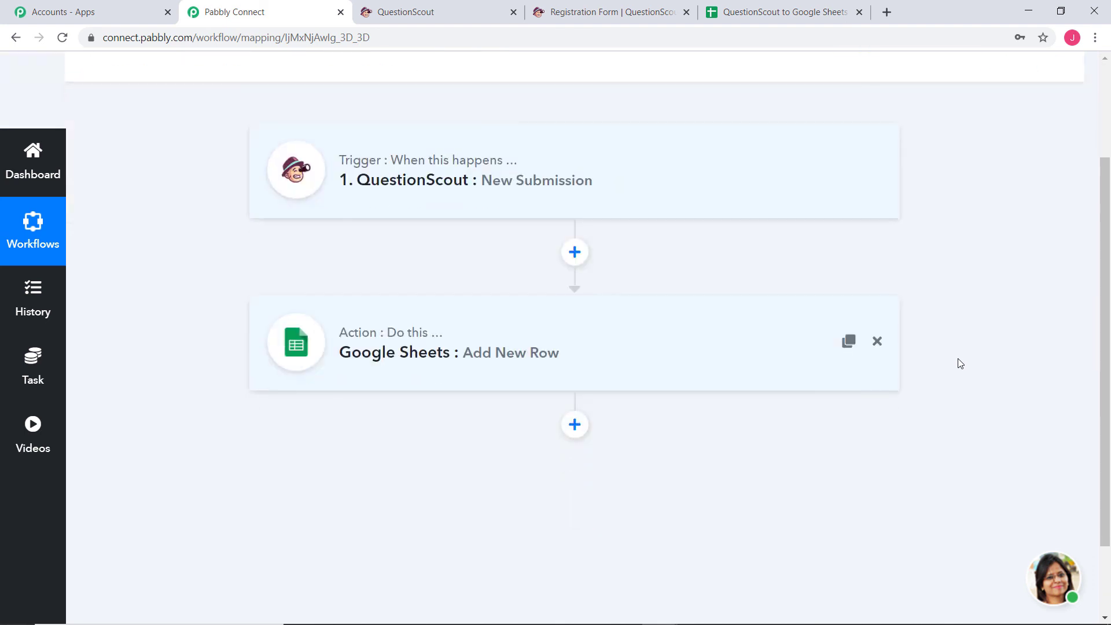
{"action": "scroll", "coordinate": [958, 364], "scroll_direction": "up", "scroll_amount": 3}
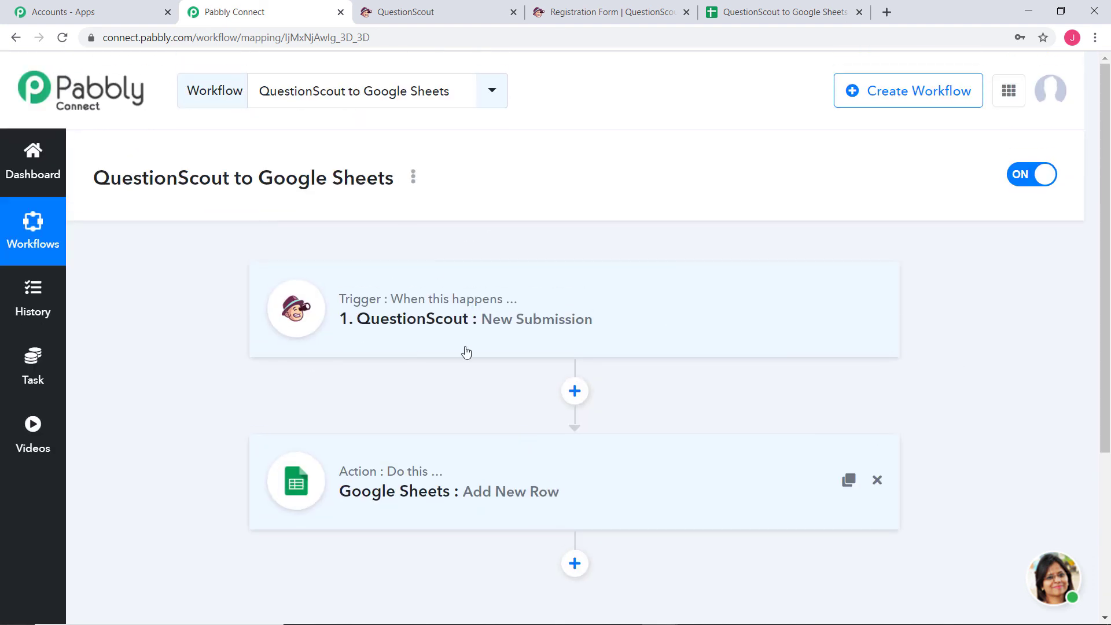